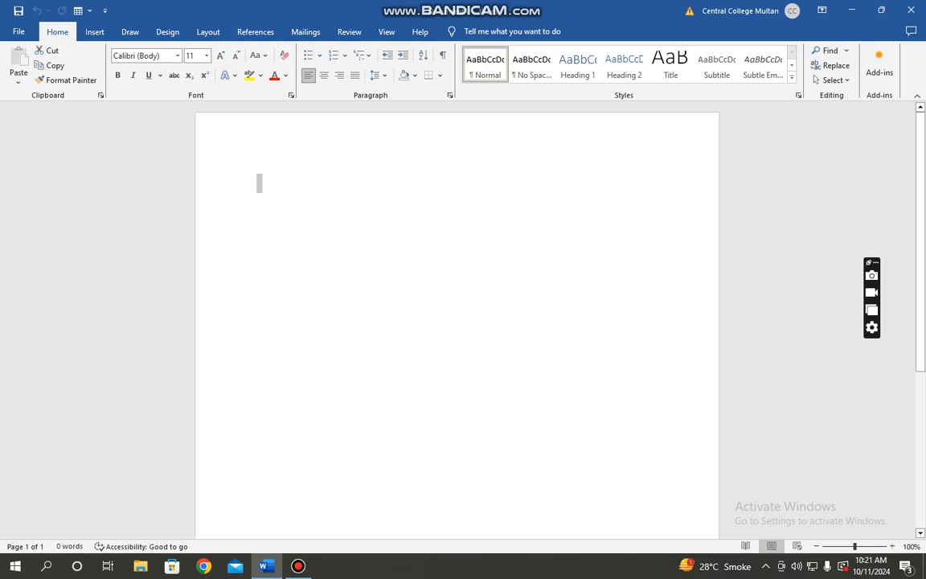
Generate five paragraphs of sample text in the blank document with =rand()
text(=)
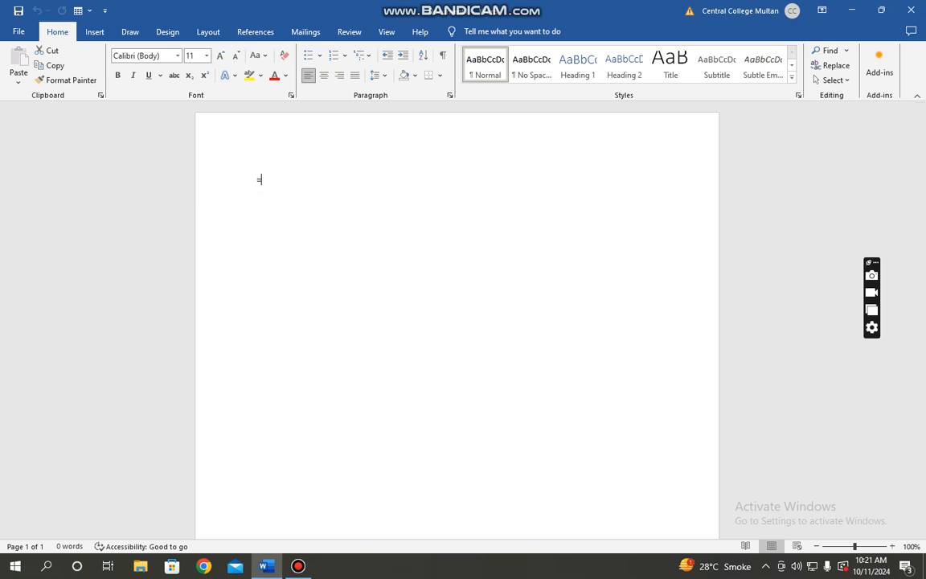
text(r)
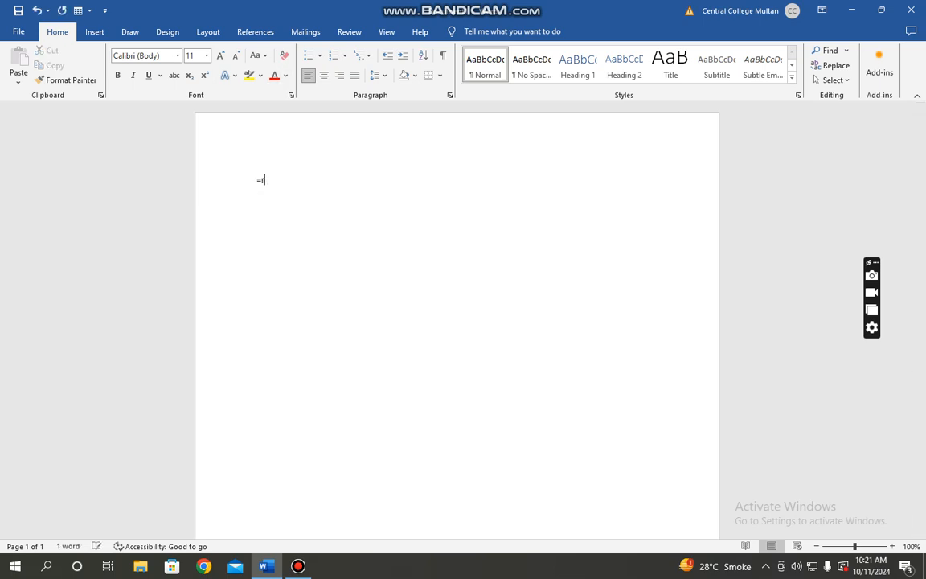
text(and())
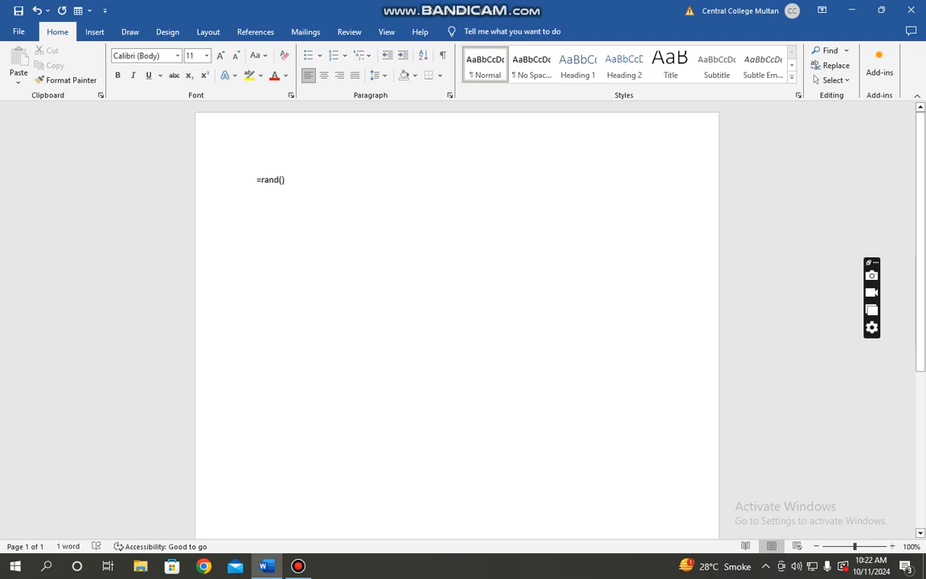
key(Return)
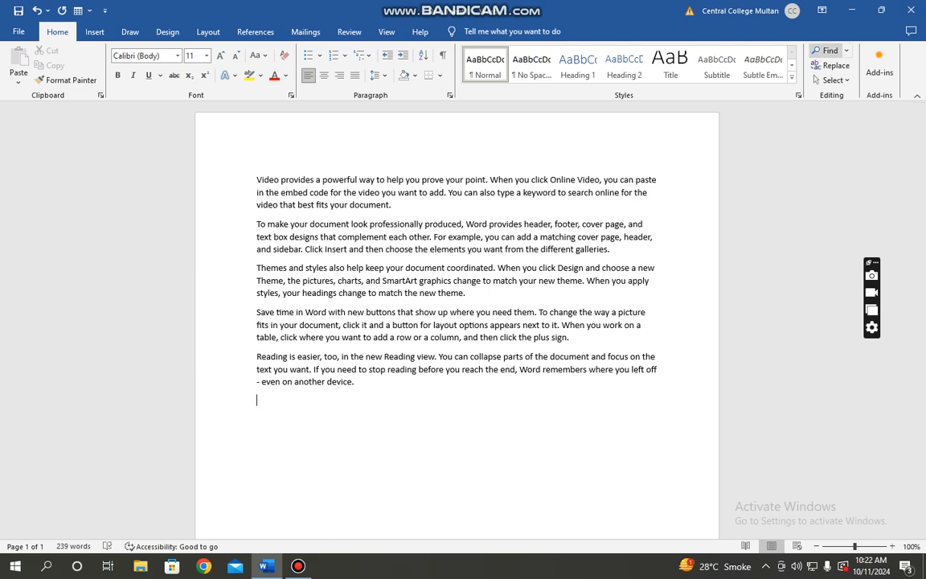
click(827, 50)
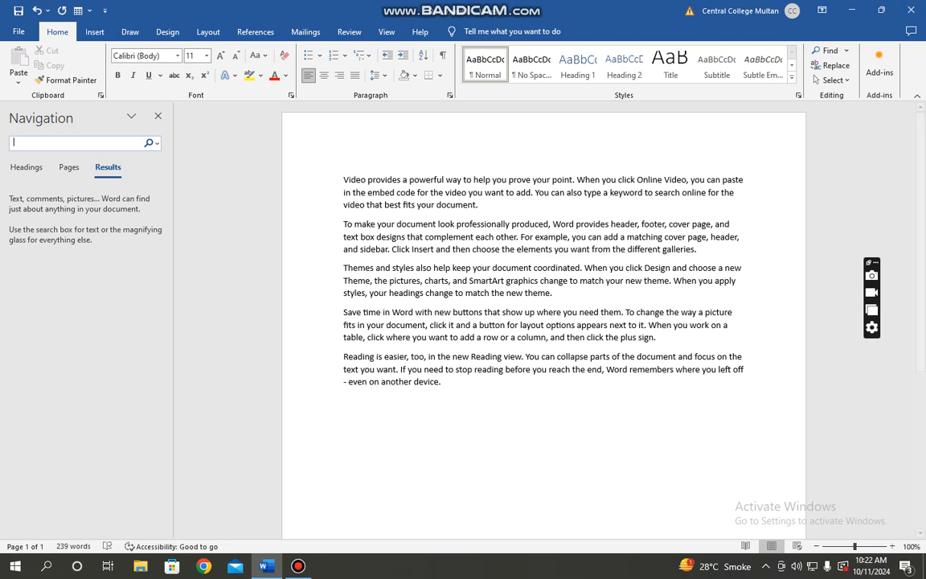
click(162, 113)
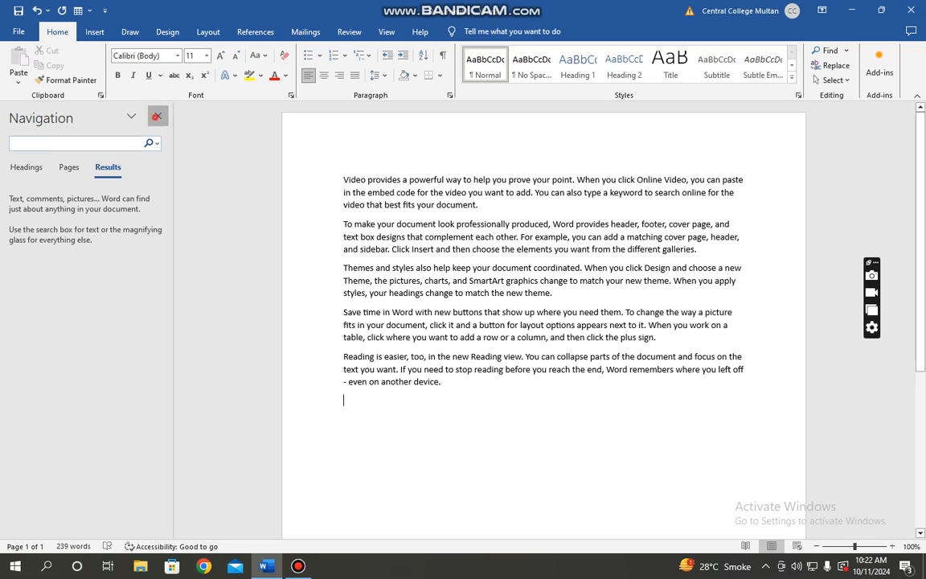
click(233, 180)
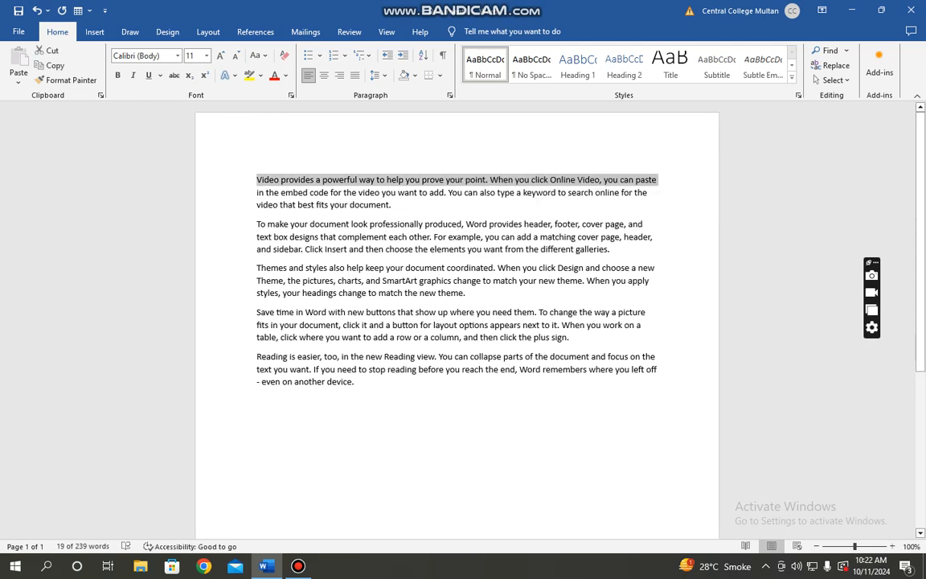
scroll(457, 322, down, 2)
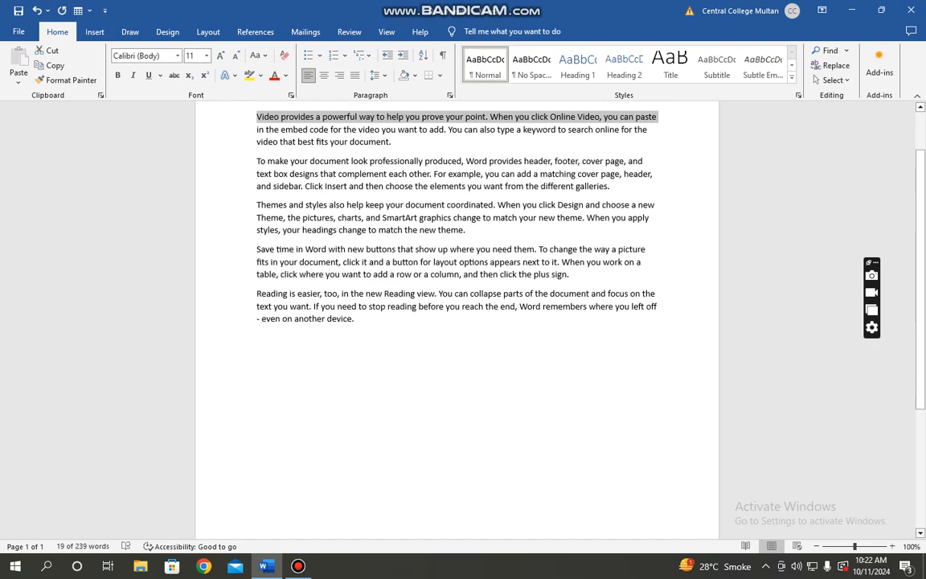
scroll(457, 321, up, 2)
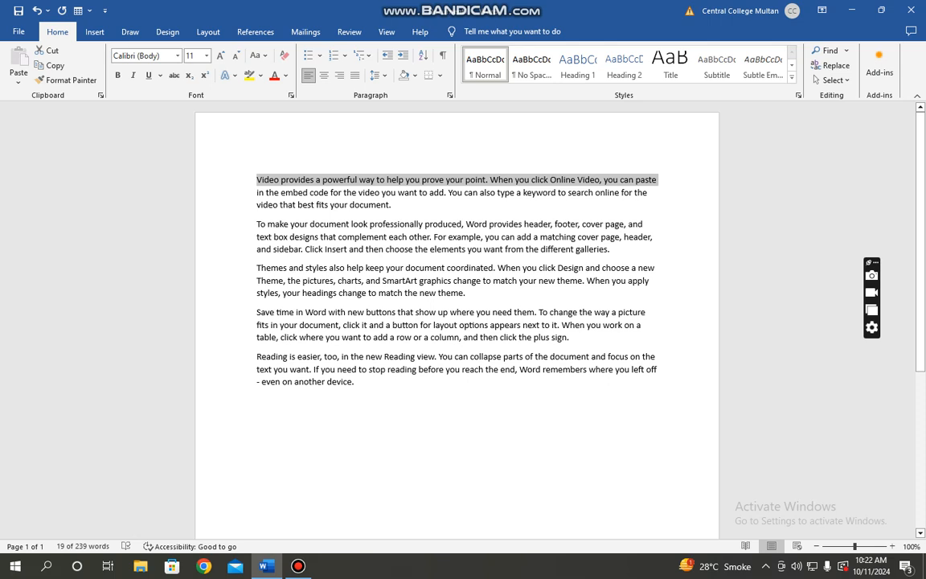
click(356, 126)
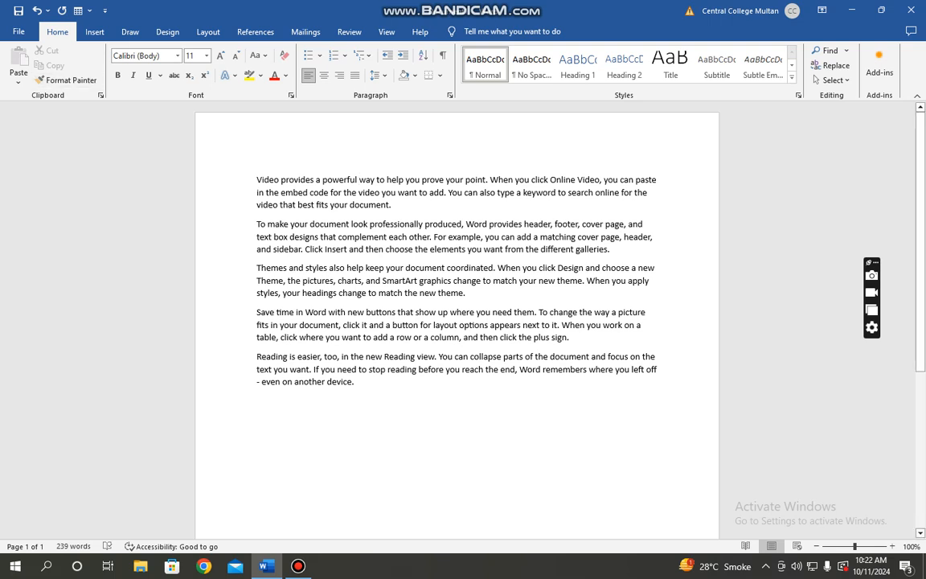
Cut the first sentence, "Video provides a powerful way to help you prove your point.", from the first paragraph
click(251, 179)
key(ctrl+shift+Right)
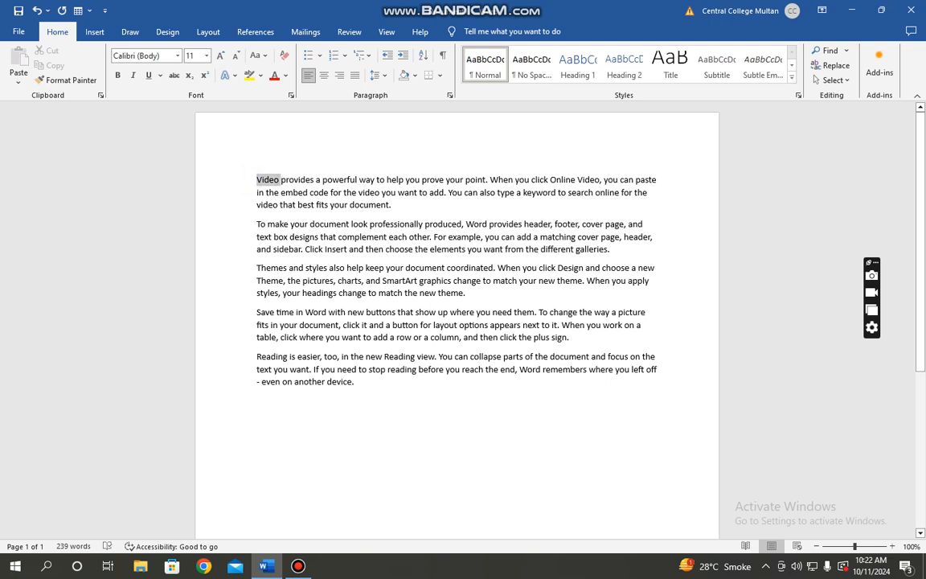
key(ctrl+shift+Right)
key(ctrl+shift+Right)
key(ctrl+shift+Right)
key(ctrl+shift+Right)
key(ctrl+shift+Right)
key(ctrl+shift+Right)
key(ctrl+shift+Right)
key(ctrl+shift+Right)
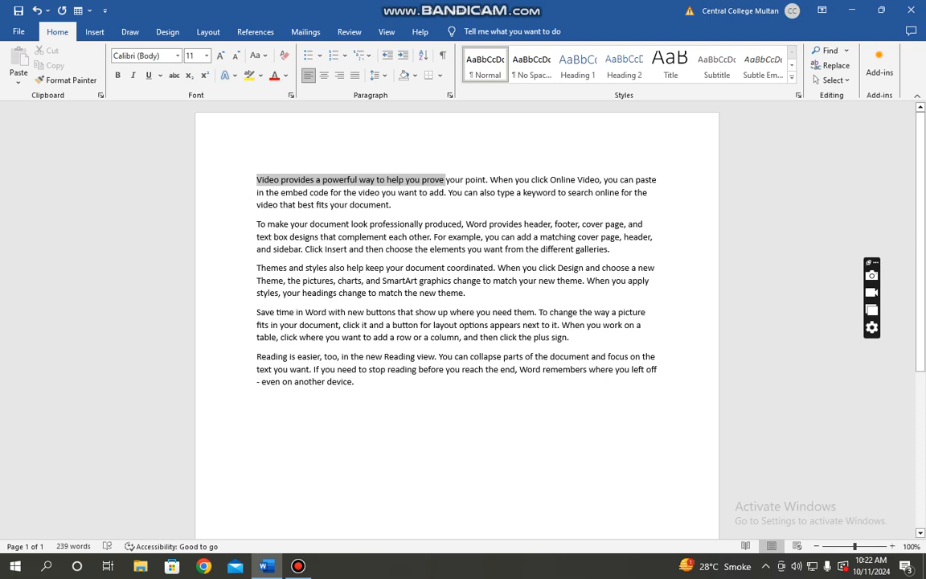
key(ctrl+shift+Right)
key(ctrl+shift+Right)
key(ctrl+shift+Right)
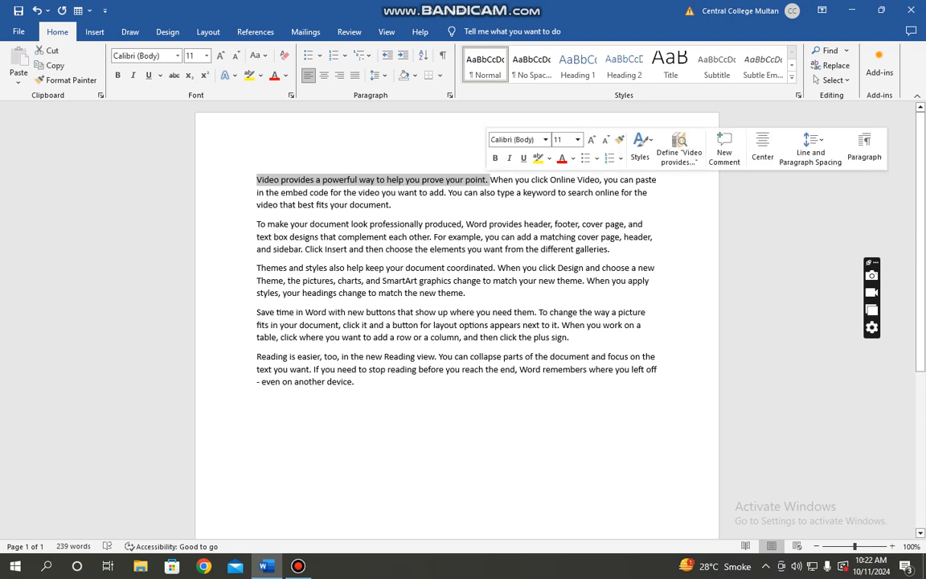
key(ctrl+u)
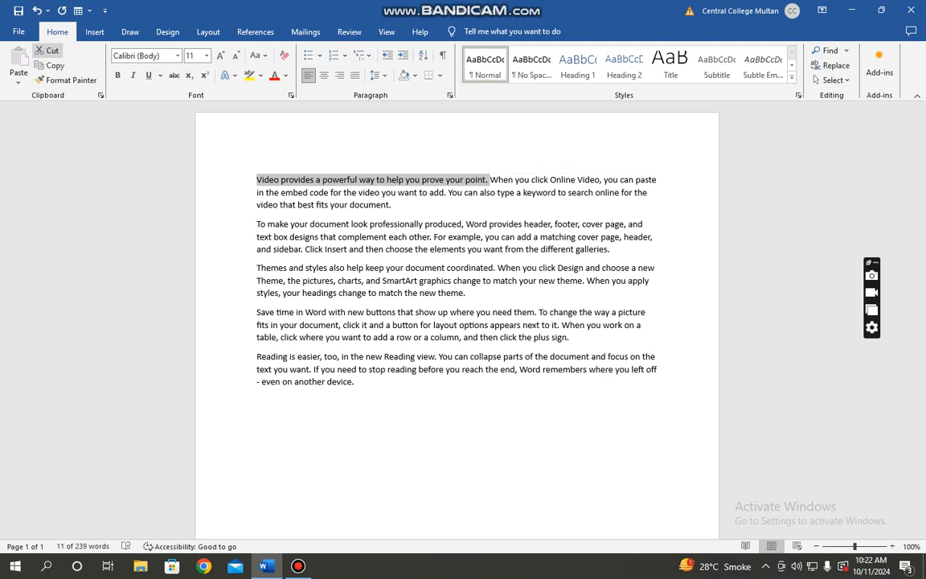
click(46, 51)
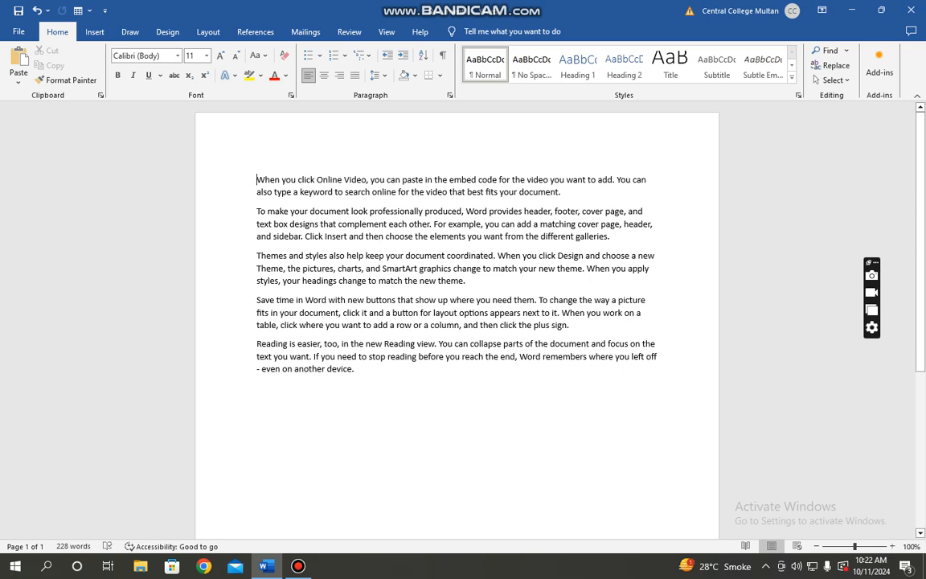
Paste the cut sentence at the end of the first paragraph, keeping its source formatting
click(563, 192)
right_click(506, 173)
click(18, 79)
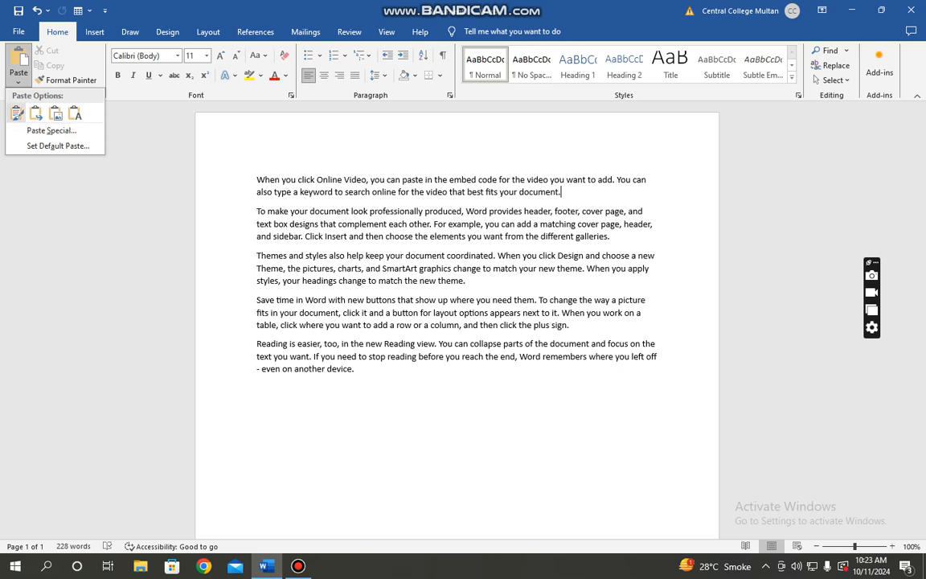
click(18, 115)
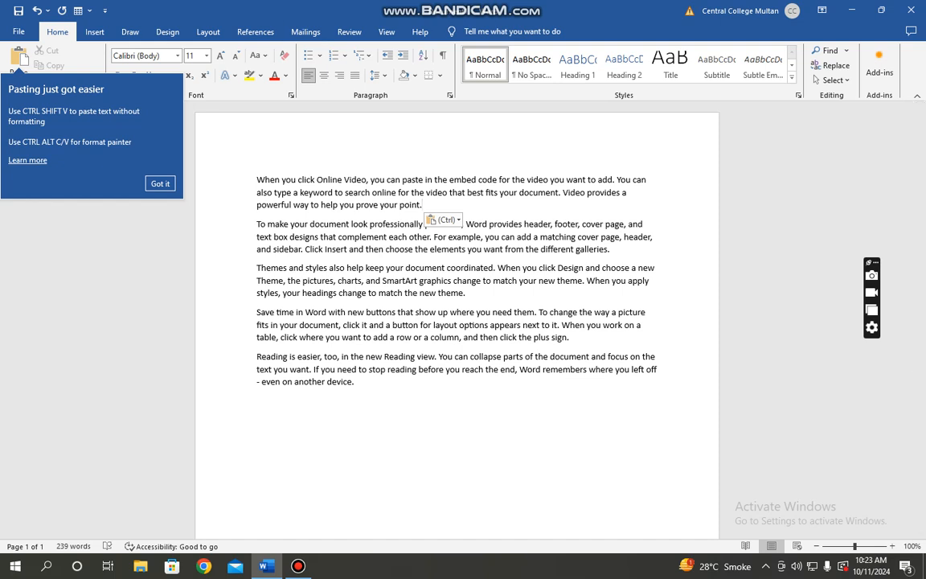
Change the font of the whole first paragraph to Arial Rounded MT Bold
drag(254, 179, 316, 180)
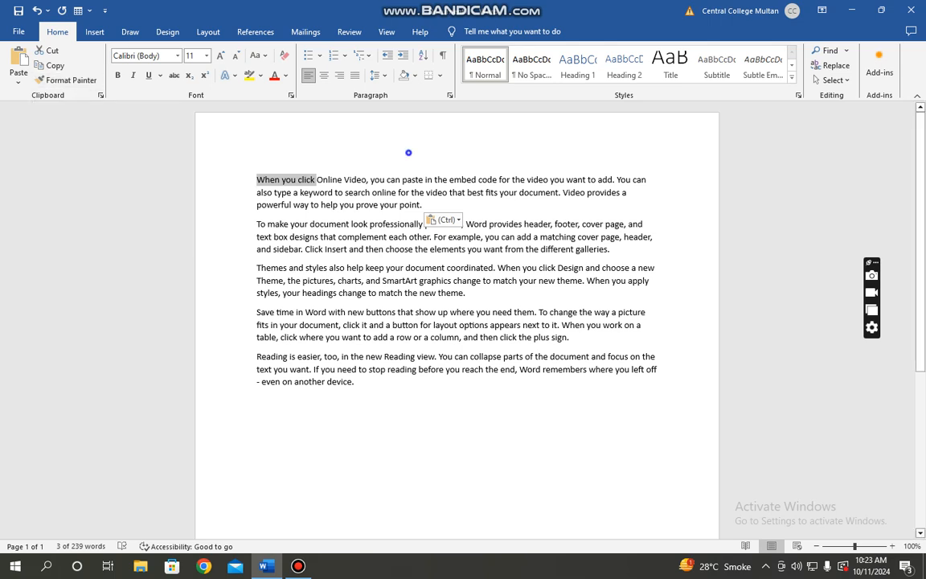
click(405, 151)
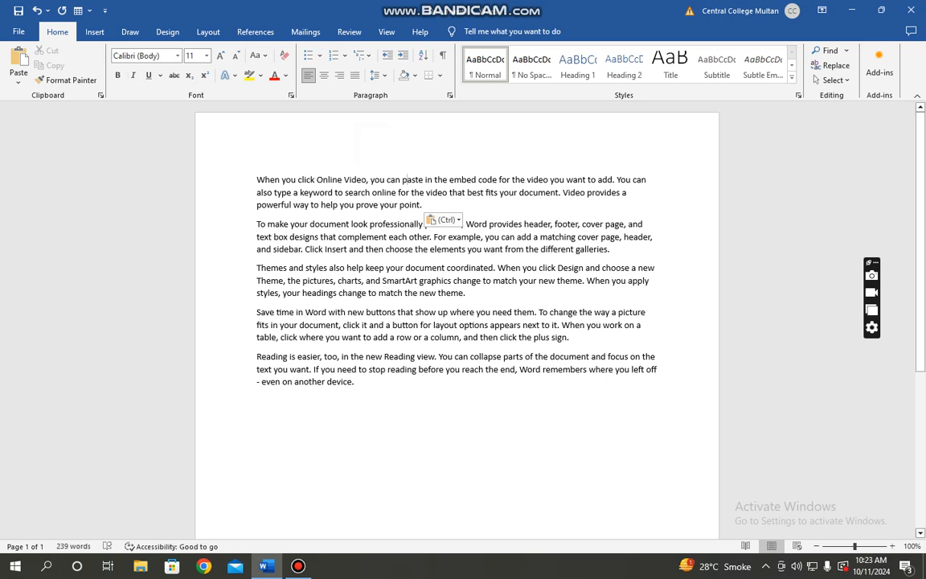
drag(256, 180, 476, 206)
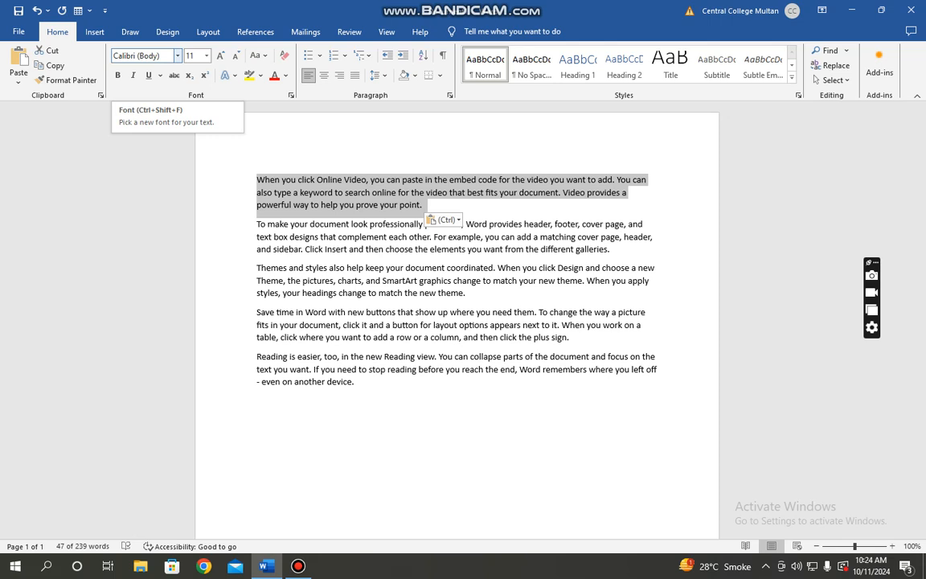
click(177, 56)
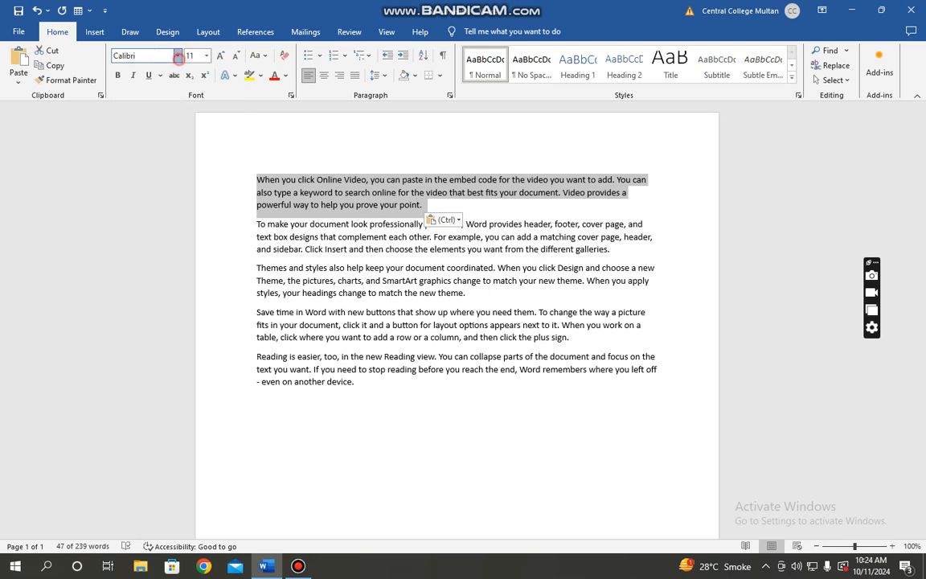
click(178, 56)
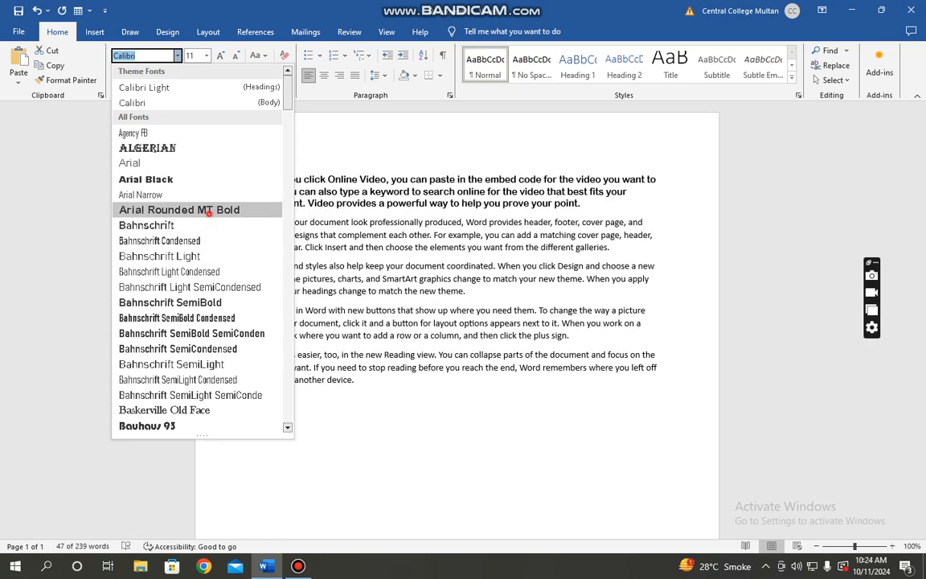
click(189, 209)
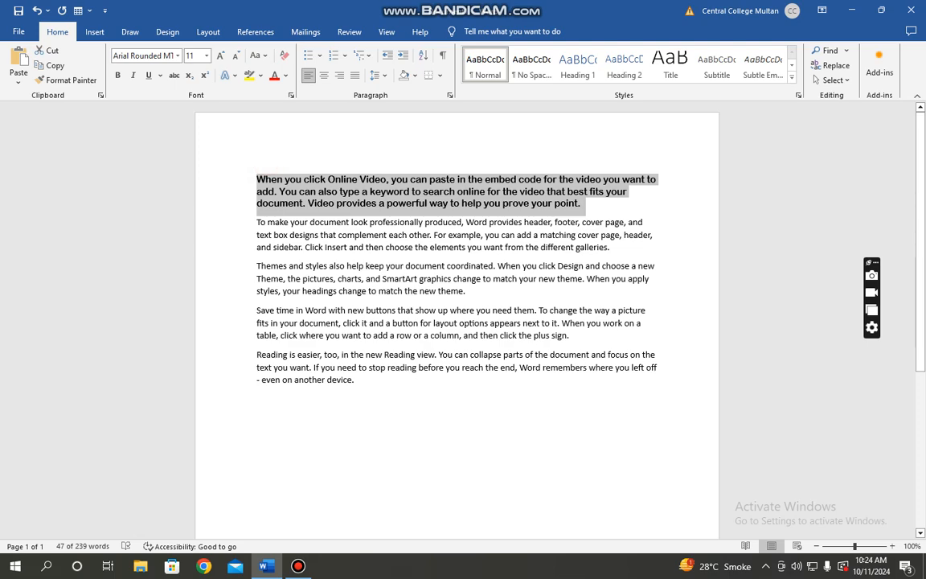
Set the first paragraph's font size to 16 and increase it step by step to 22
click(207, 55)
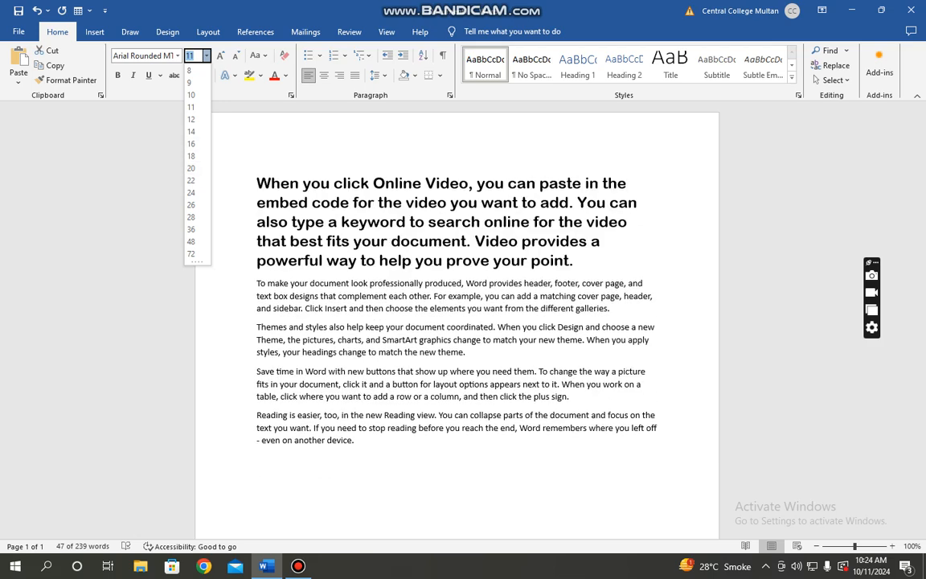
click(190, 143)
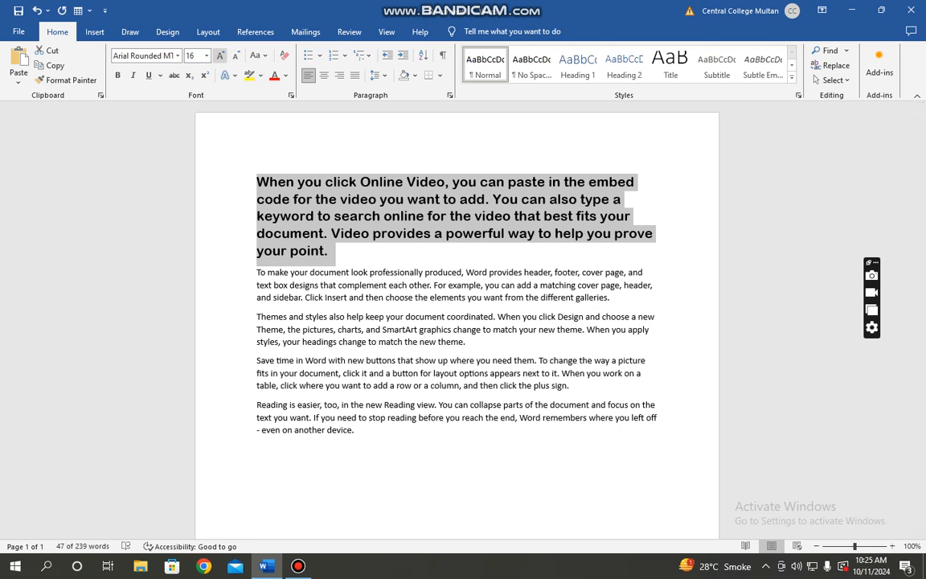
click(220, 56)
click(220, 56)
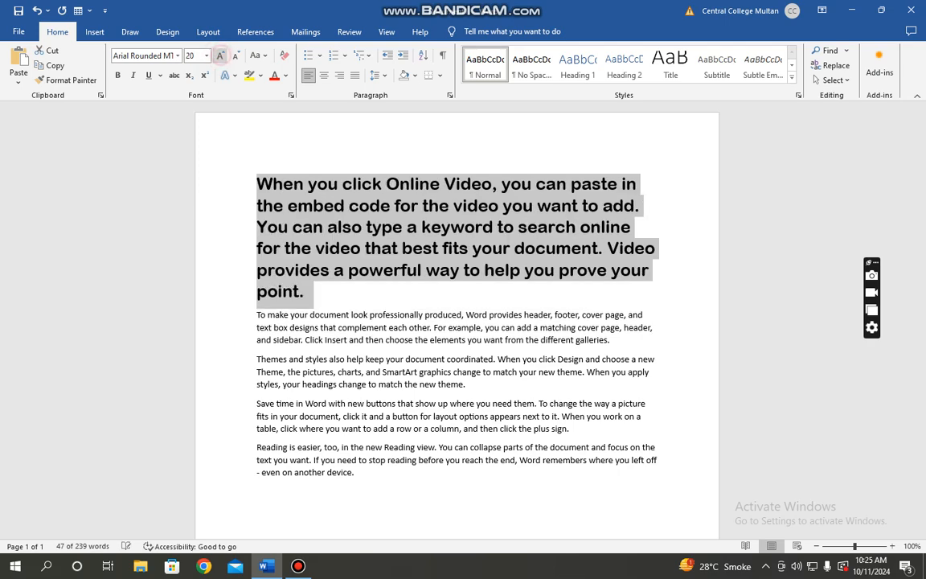
click(219, 55)
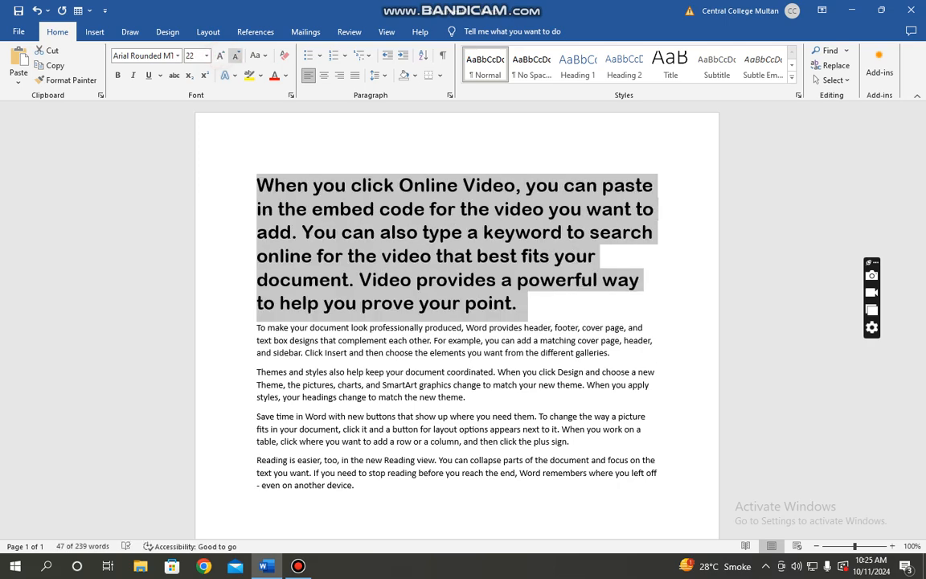
Decrease the first paragraph's font size step by step to 12
click(236, 56)
click(236, 56)
click(235, 56)
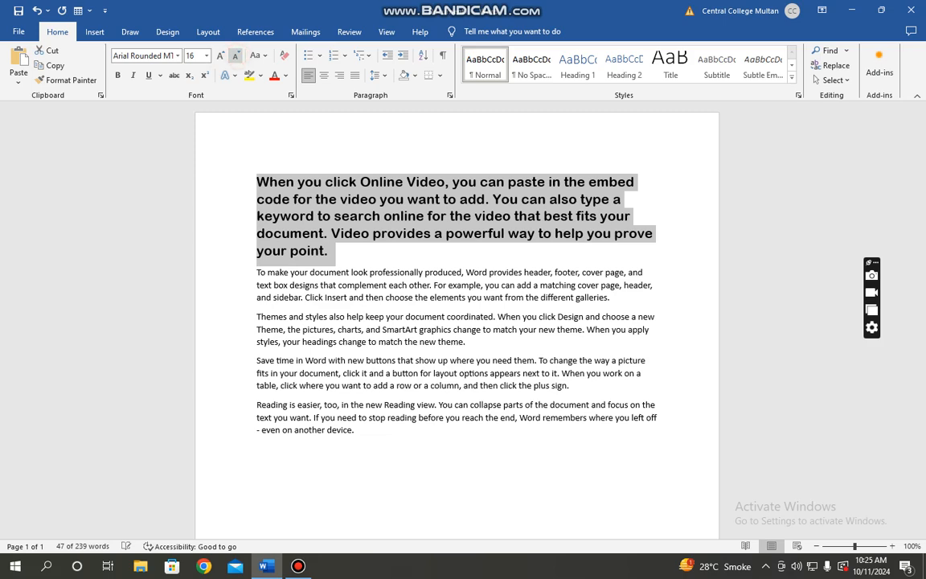
click(236, 55)
click(236, 56)
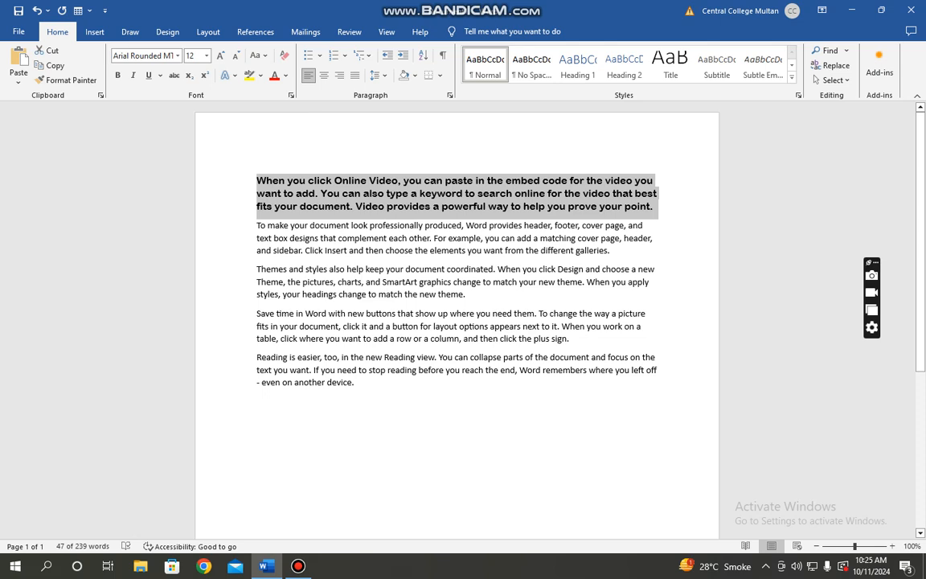
Make the words "To make your document" in the second paragraph bold, italic and underlined, and view the available underline styles
drag(257, 226, 349, 226)
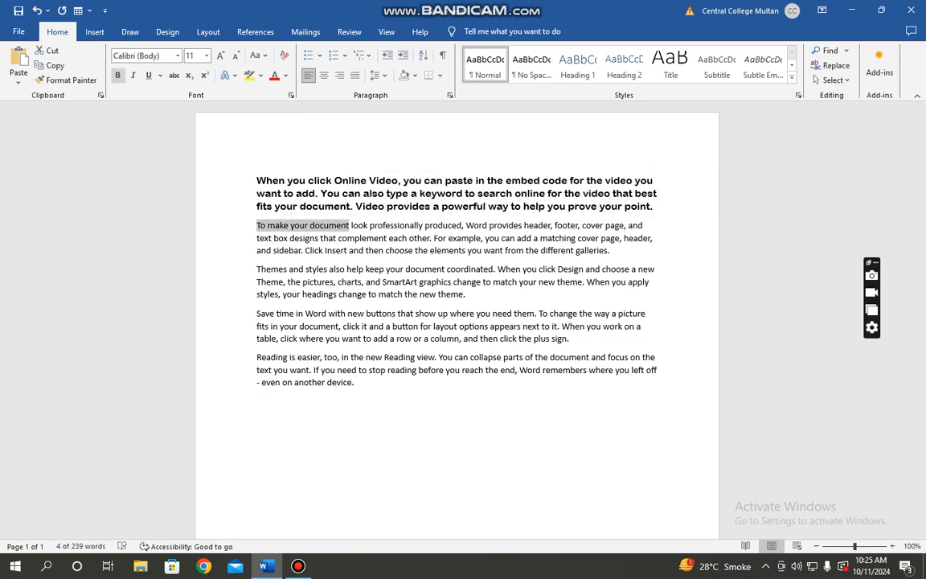
click(118, 74)
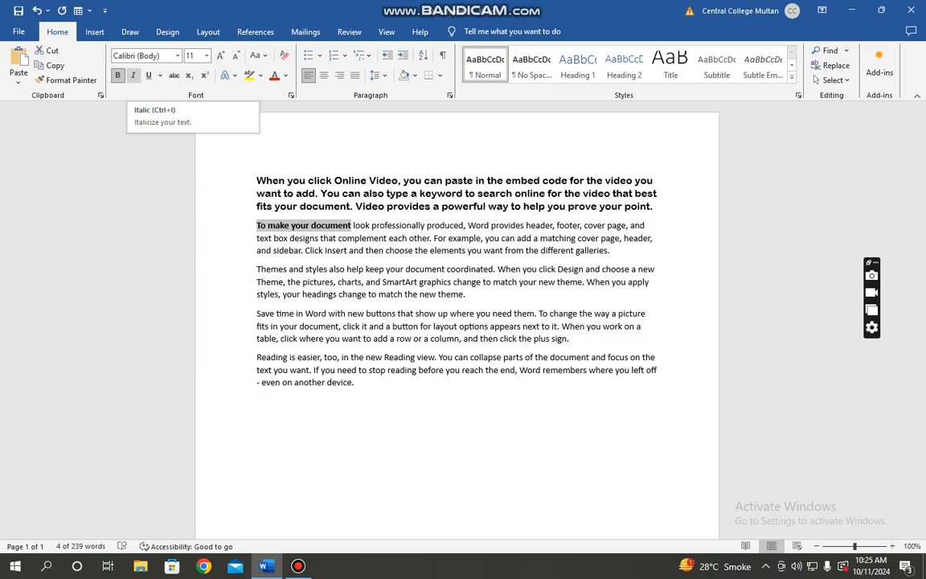
click(134, 74)
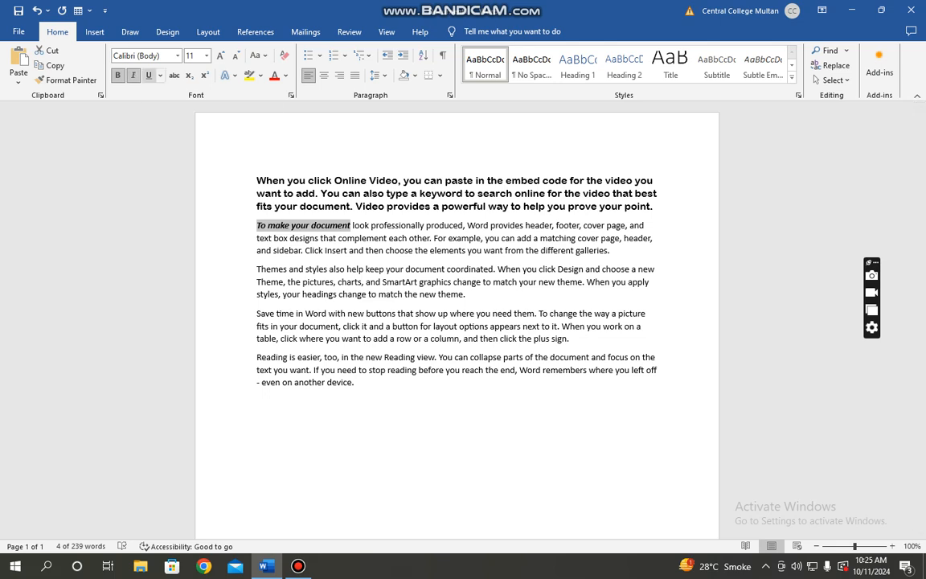
click(148, 75)
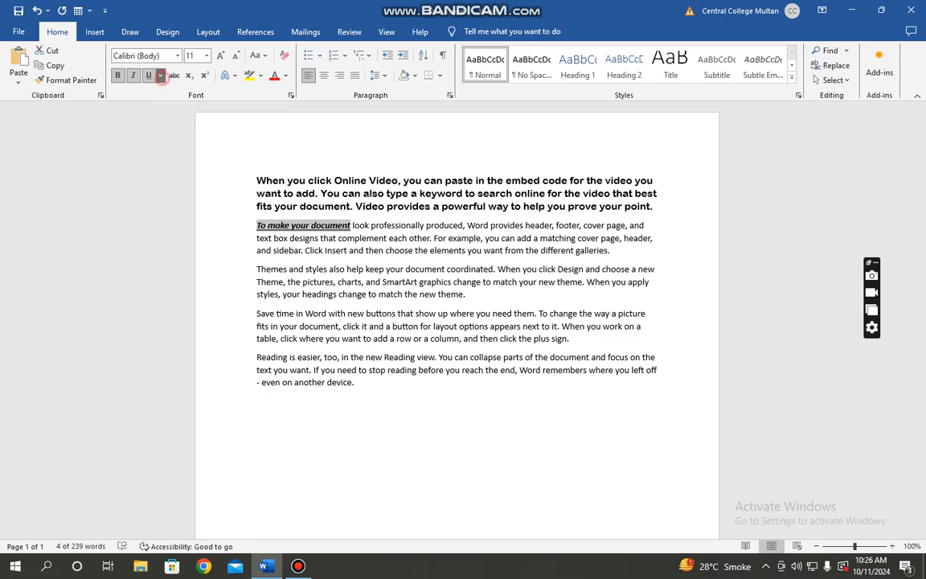
click(160, 74)
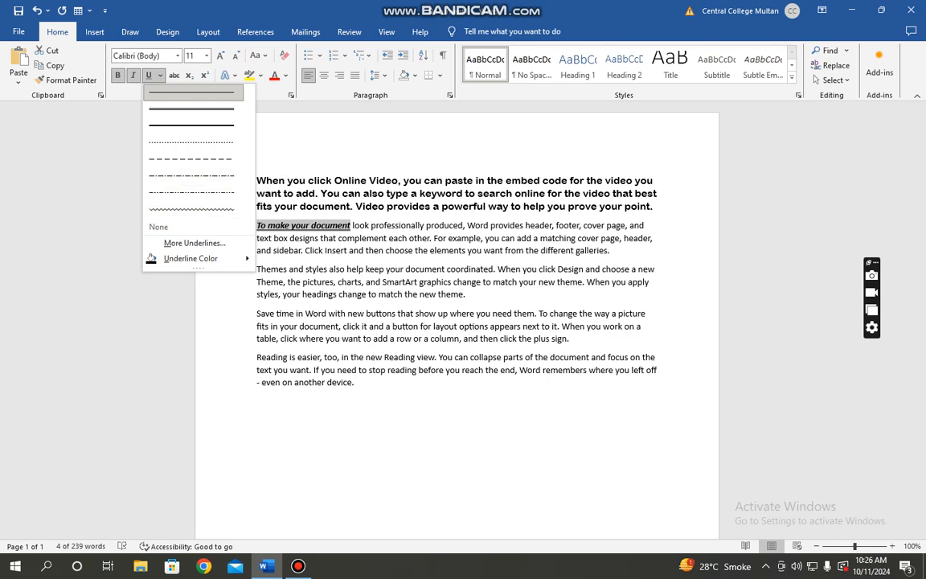
click(315, 203)
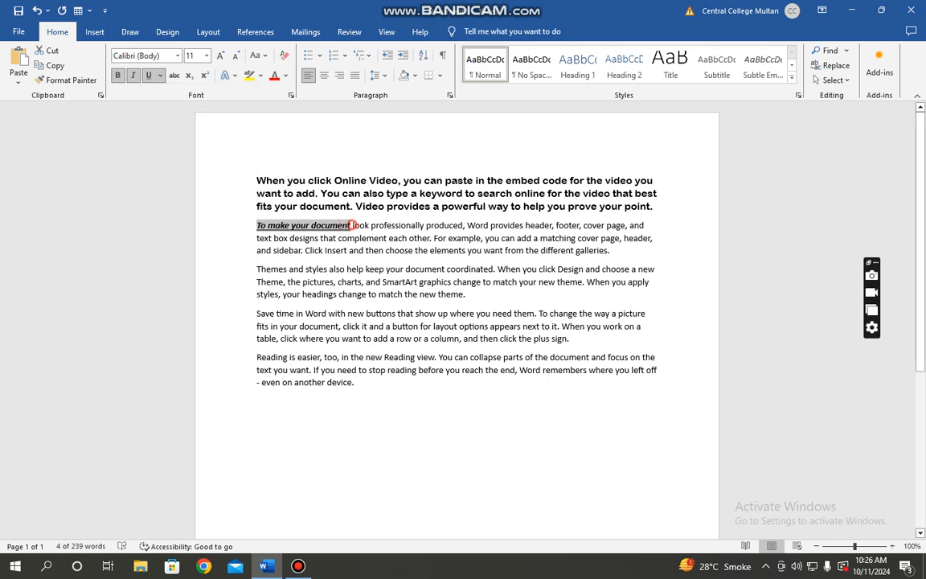
Split the second paragraph after "To make your document" and strike through "you can add a matching" in the text below it
click(318, 203)
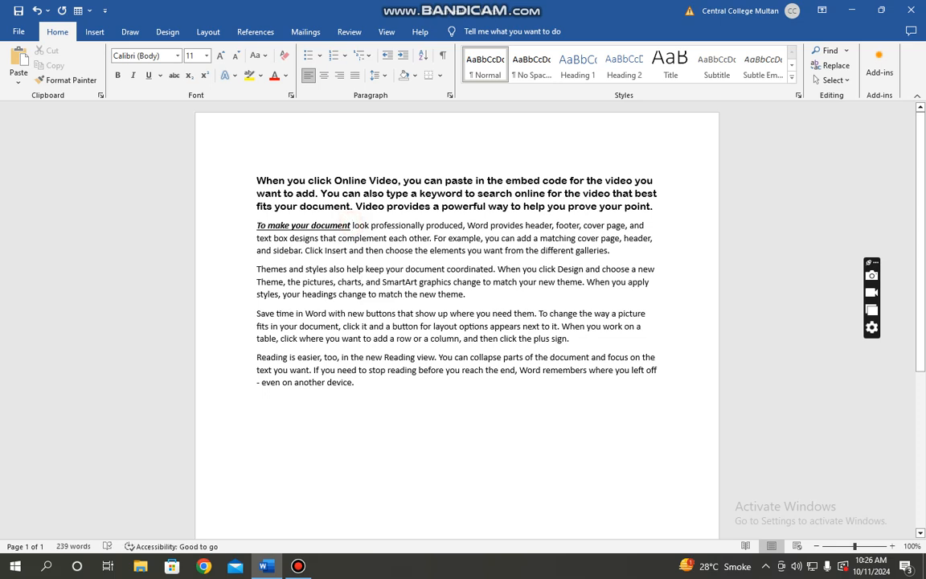
key(Return)
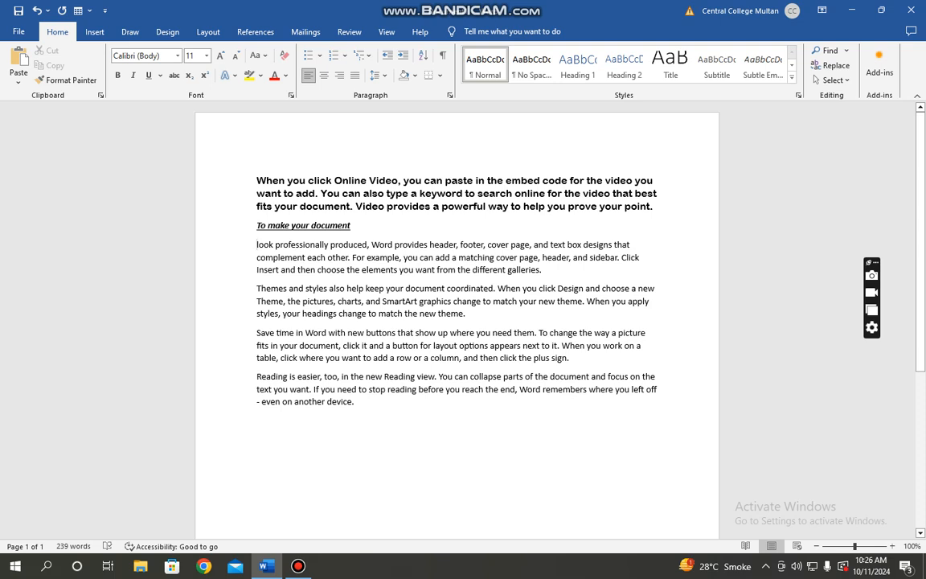
drag(403, 258, 495, 257)
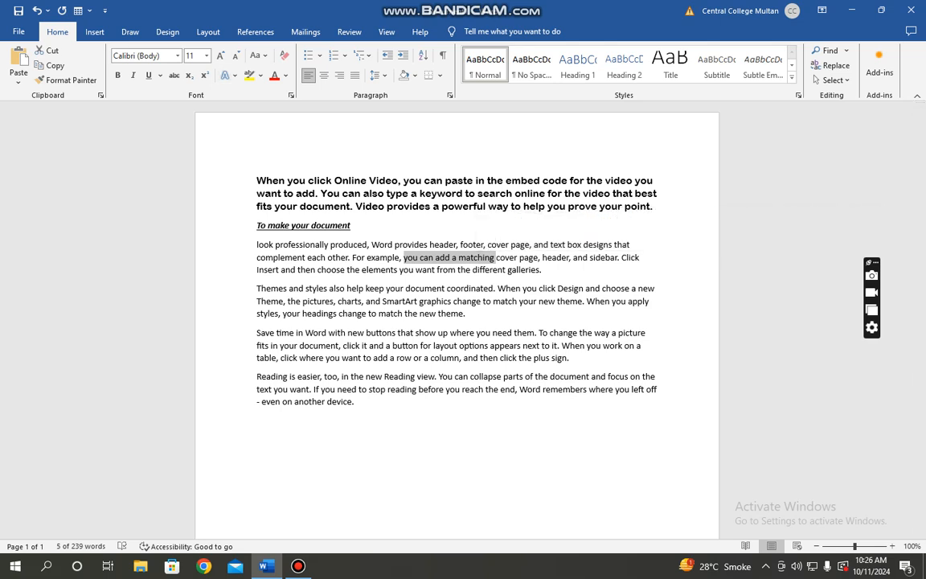
click(173, 75)
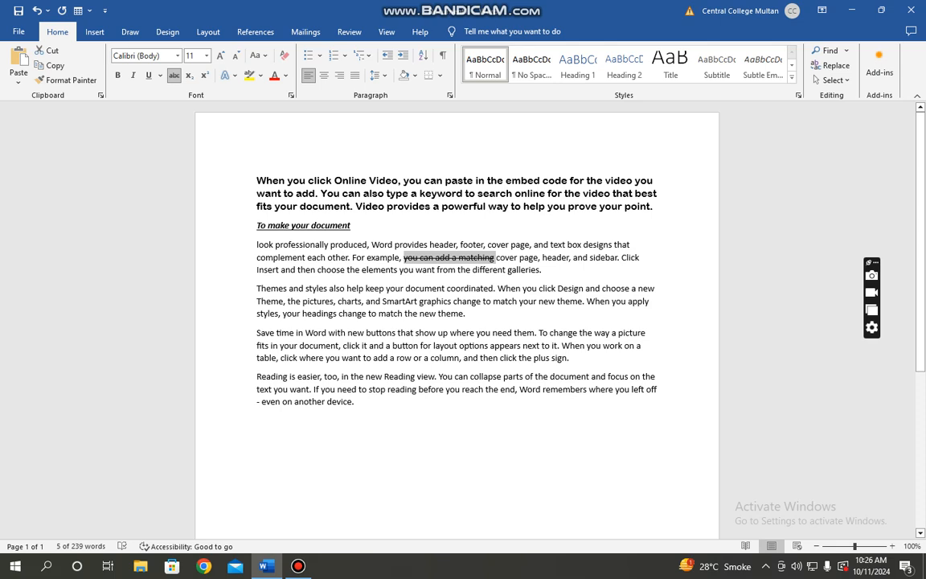
Add a new line reading "5th" below the paragraph ending in "from the different galleries."
click(550, 270)
key(Return)
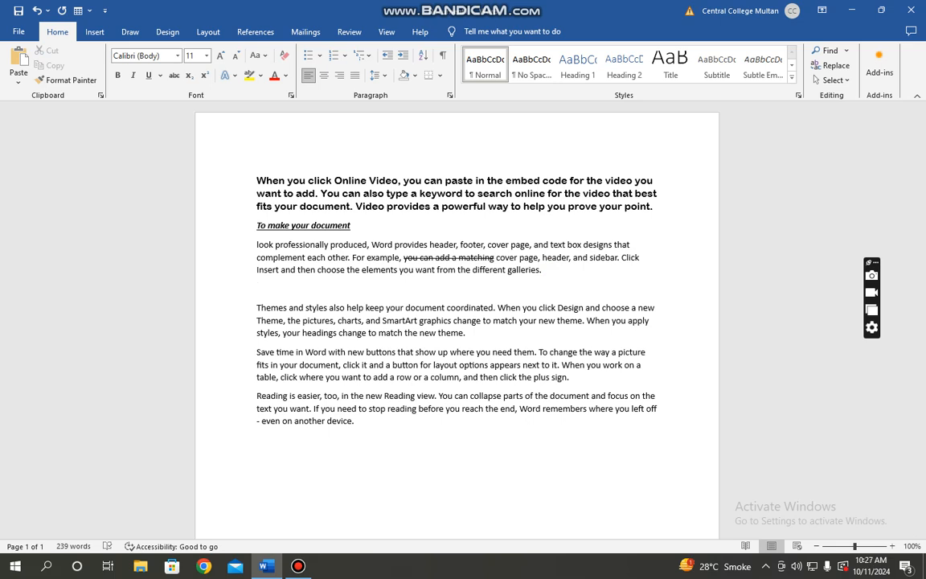
text(5th)
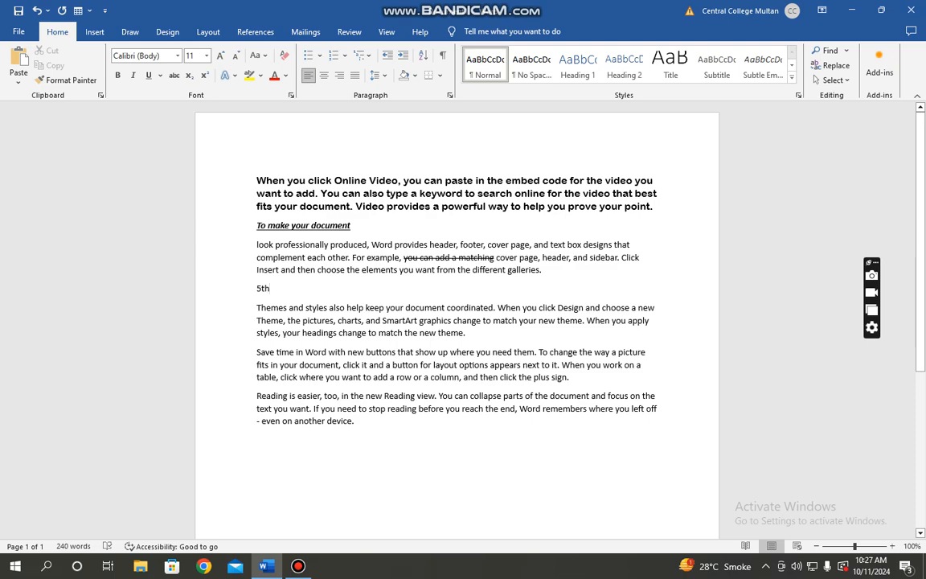
Make the "th" in "5th" superscript and switch it to subscript
drag(271, 291, 263, 292)
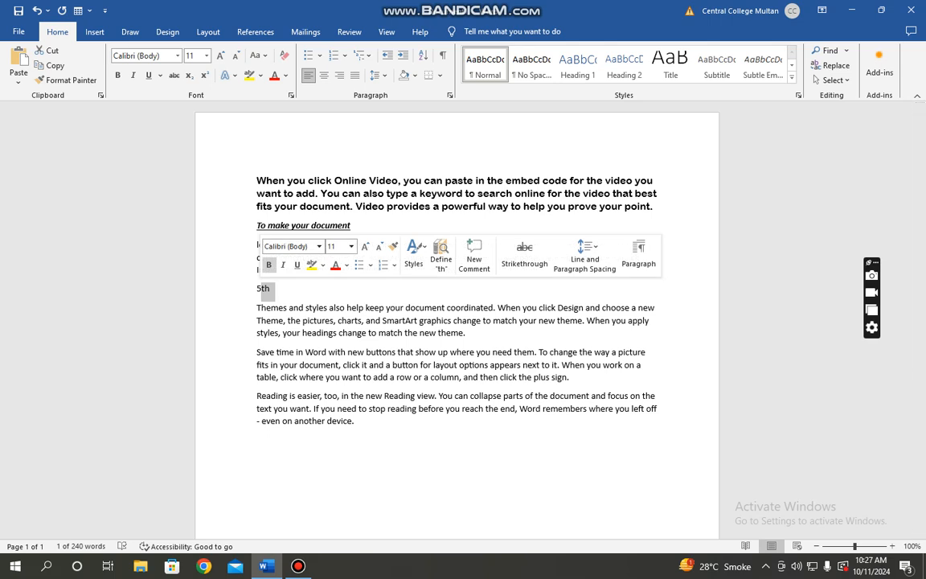
click(205, 75)
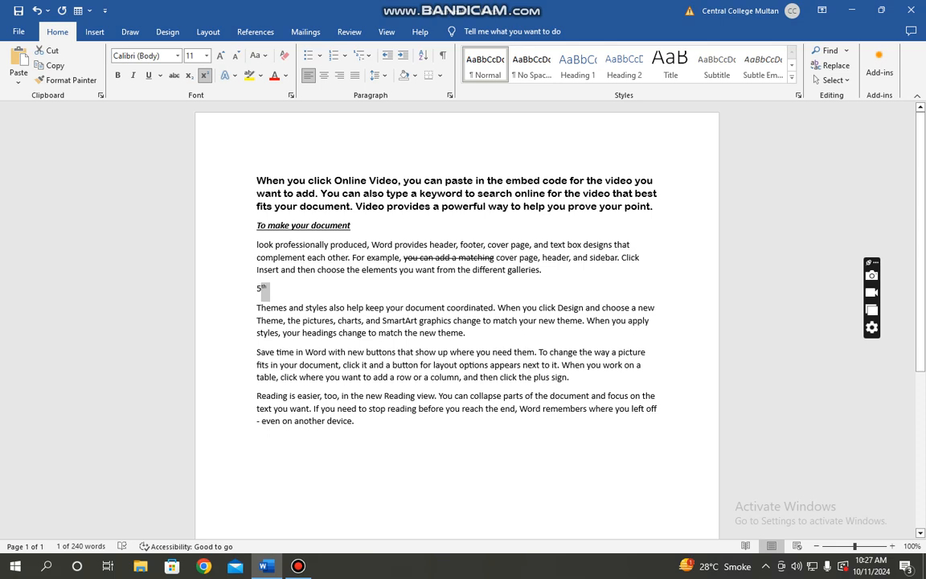
click(189, 75)
Apply the blue outlined text effect to "Save time in Word with new buttons that show up where you need them. To change"
drag(579, 352, 468, 332)
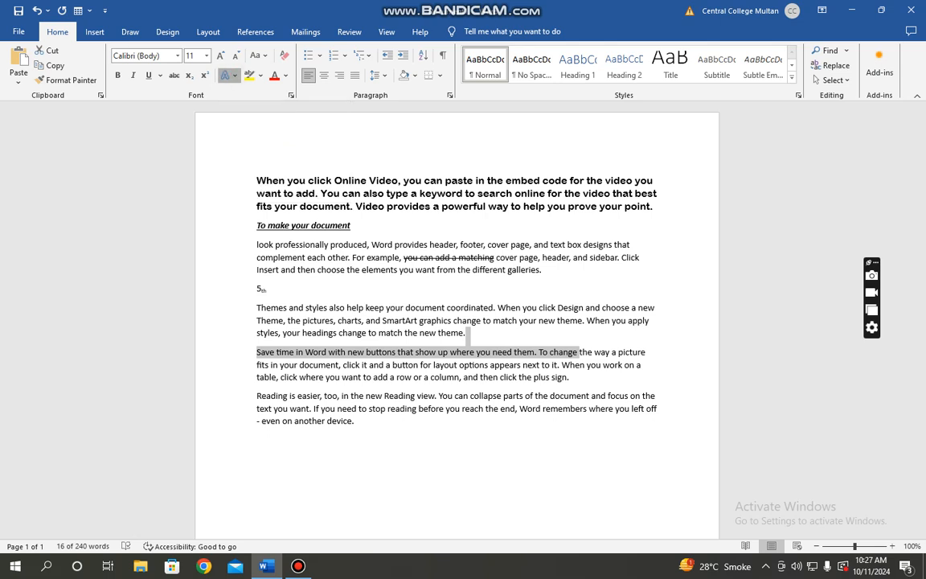
click(228, 74)
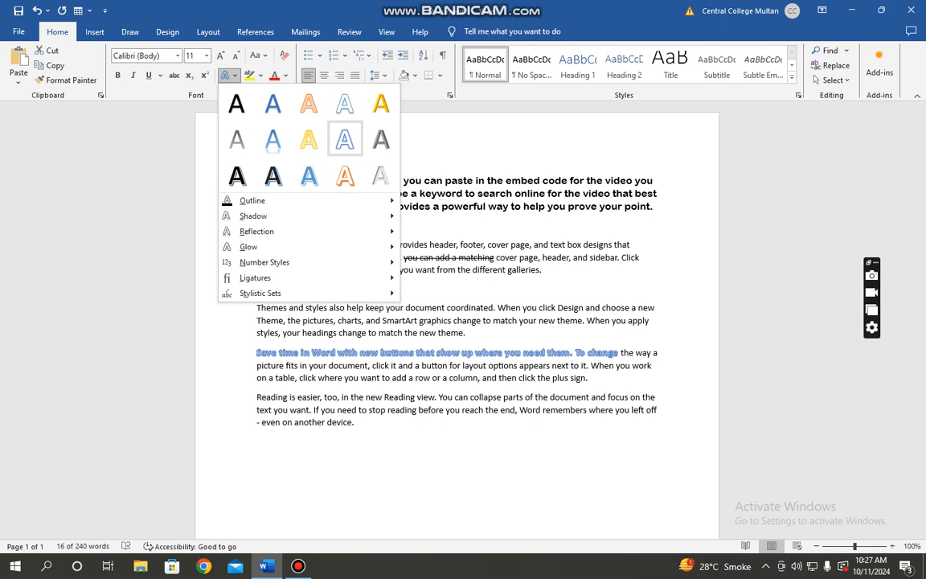
click(344, 139)
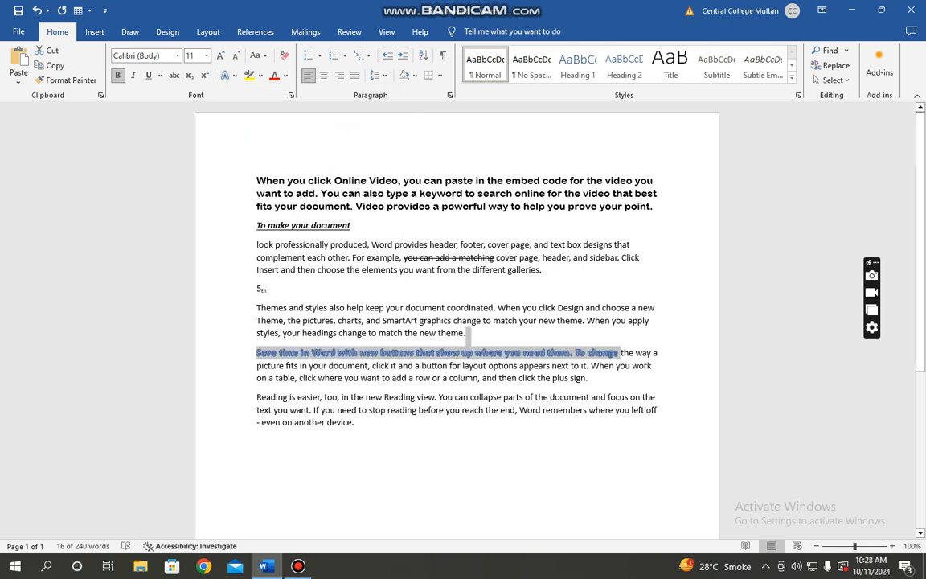
Look through the further text effect options for the selected text, from Outline and Shadow to Stylistic Sets
drag(368, 354, 441, 360)
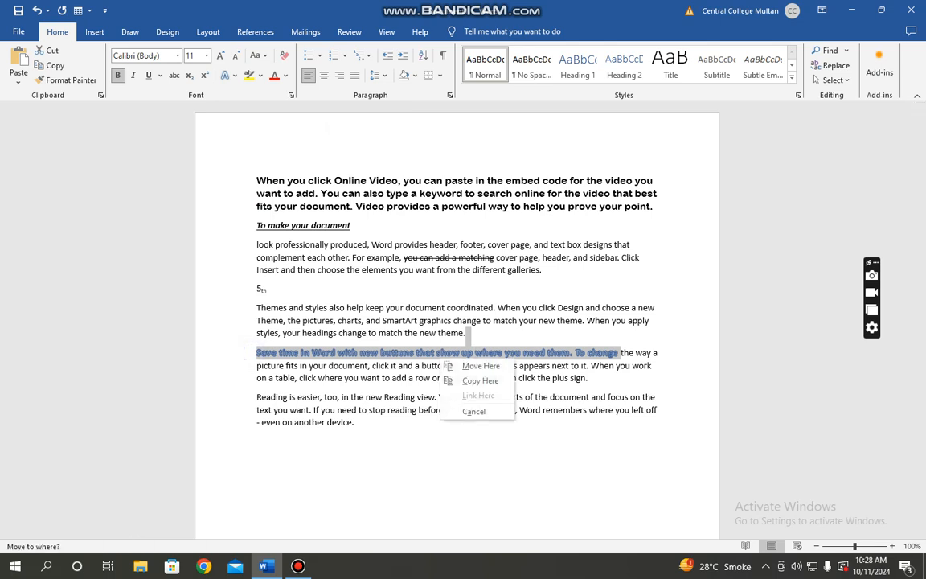
click(229, 74)
mouse_move(314, 200)
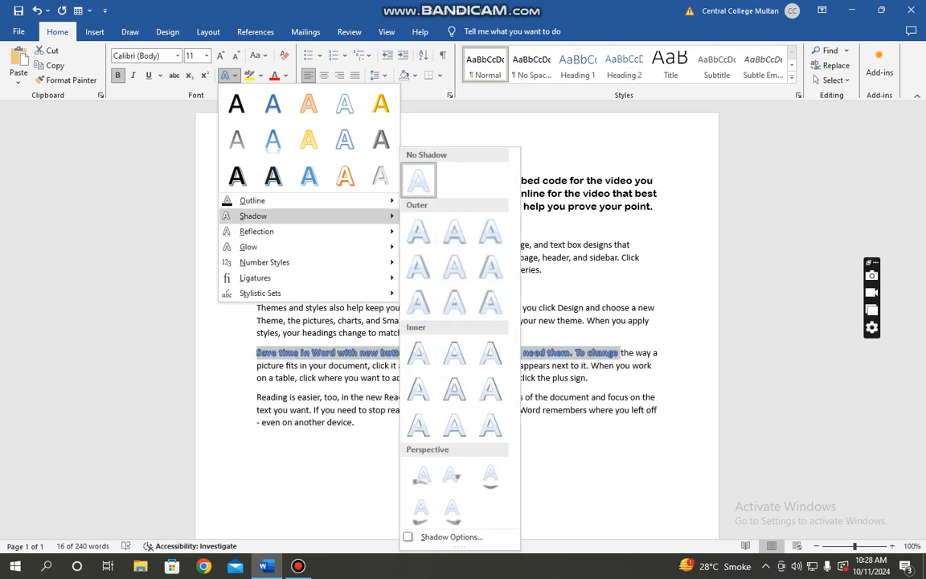
mouse_move(266, 246)
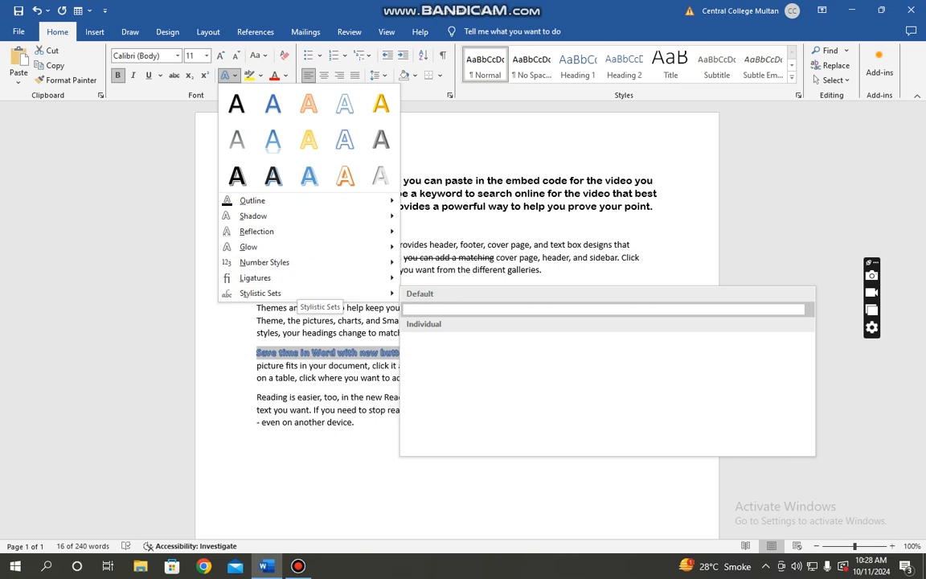
key(Escape)
key(Escape)
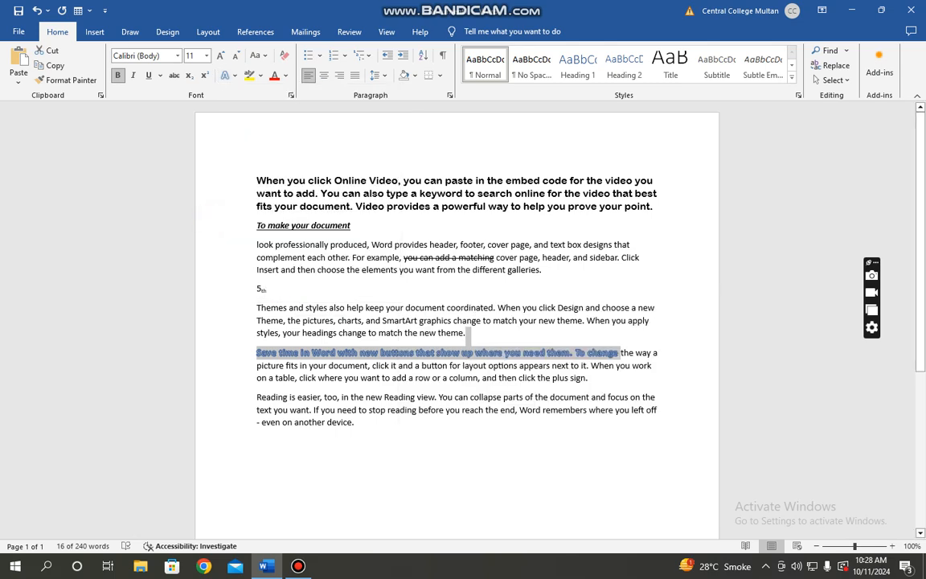
Highlight "or a column, and then click the plus sign." in yellow
click(259, 75)
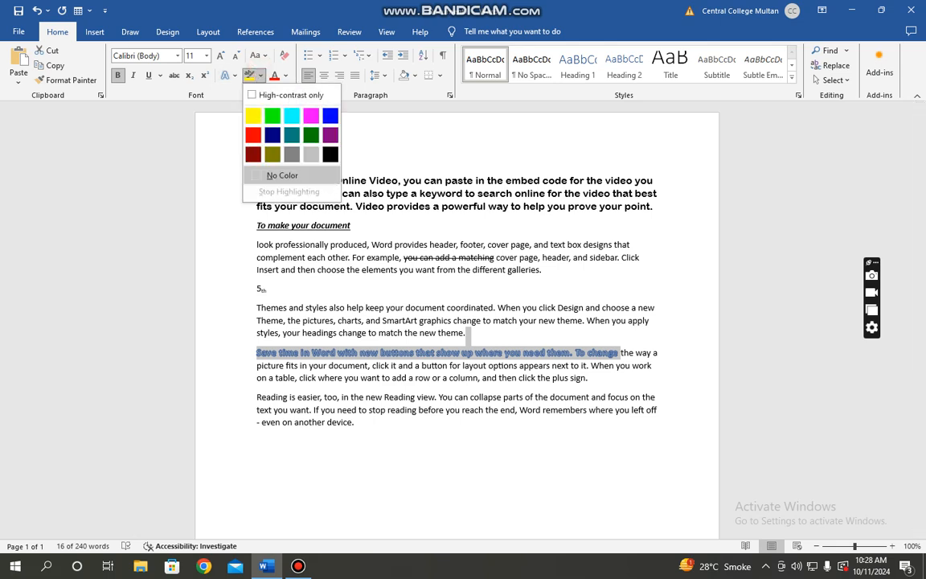
click(282, 175)
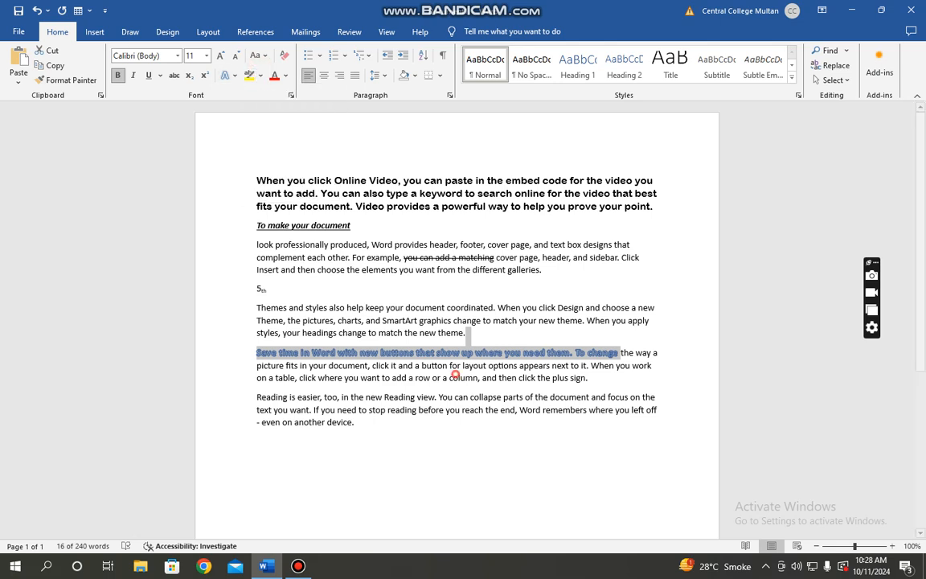
drag(589, 378, 433, 378)
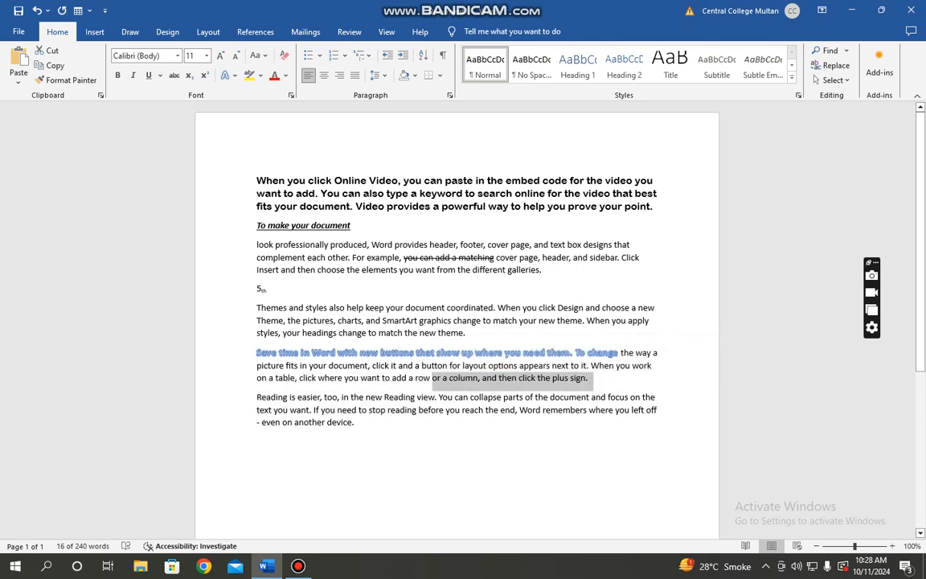
click(249, 75)
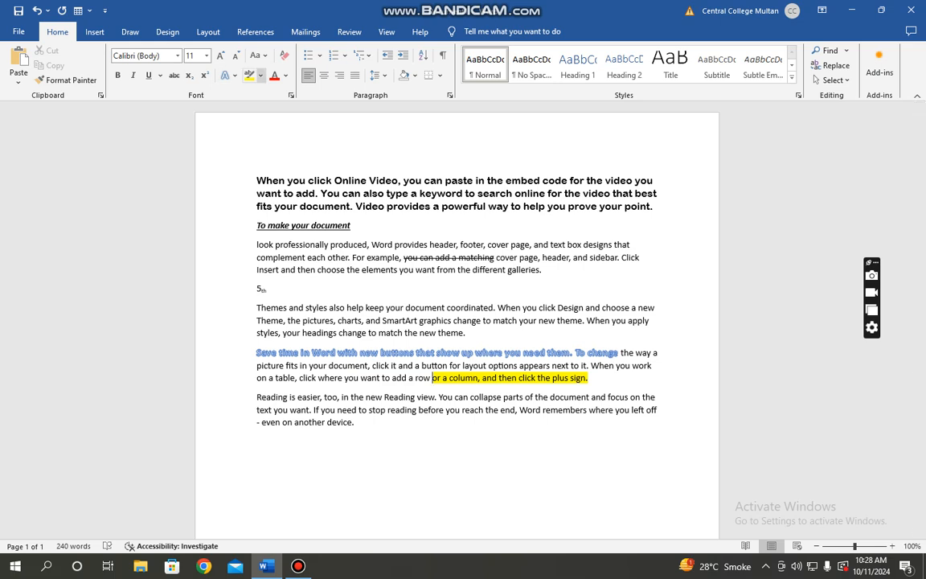
Change the highlight of "or a column, and then click the plus sign." to dark blue
click(259, 76)
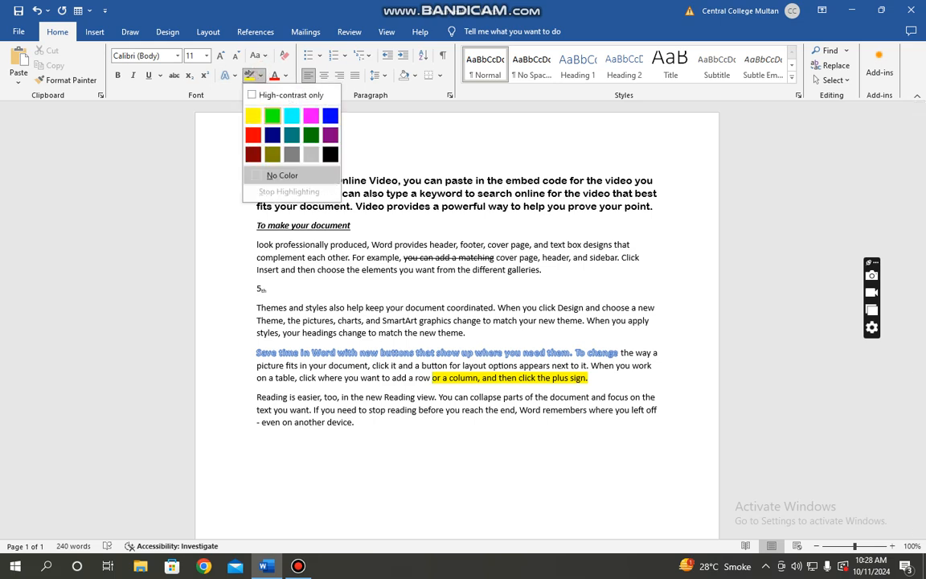
click(248, 116)
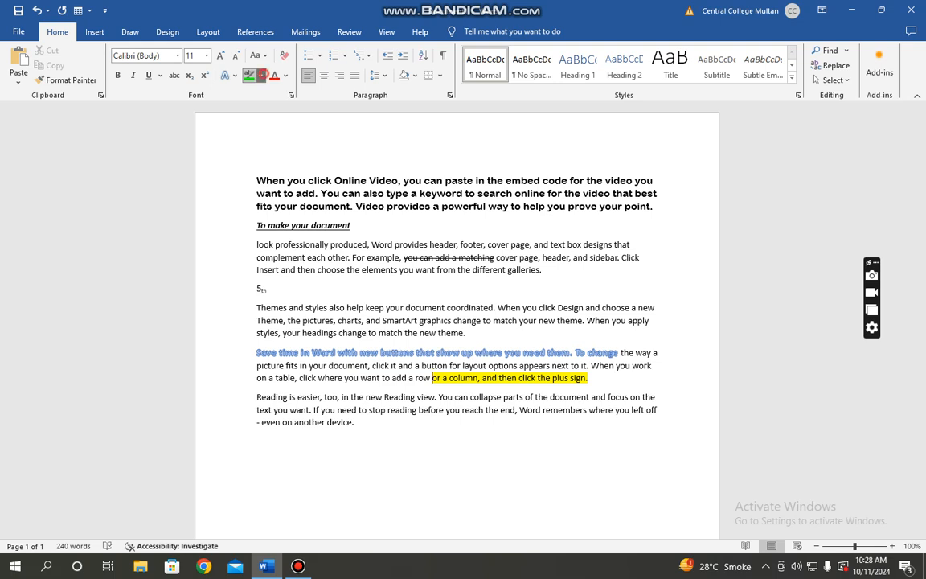
click(259, 76)
click(283, 175)
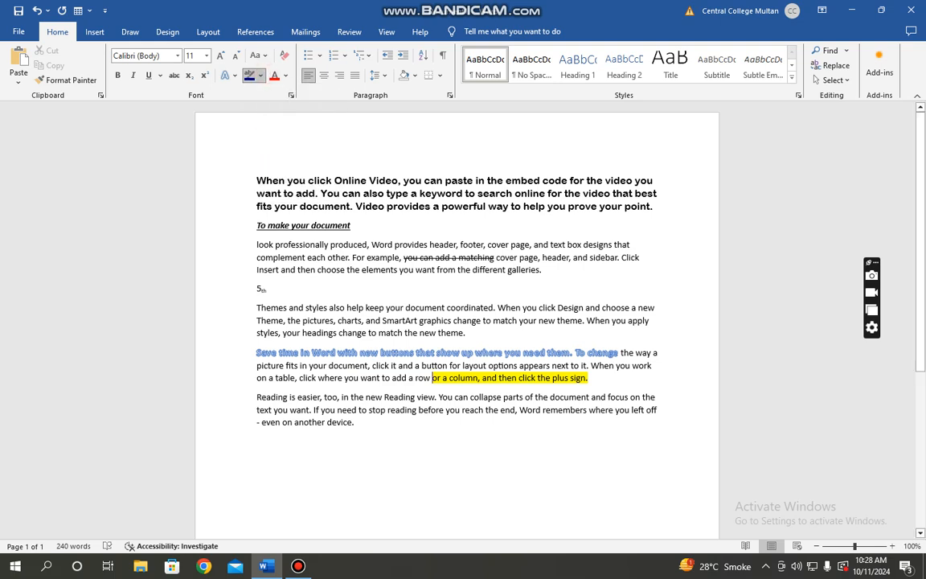
drag(588, 378, 433, 378)
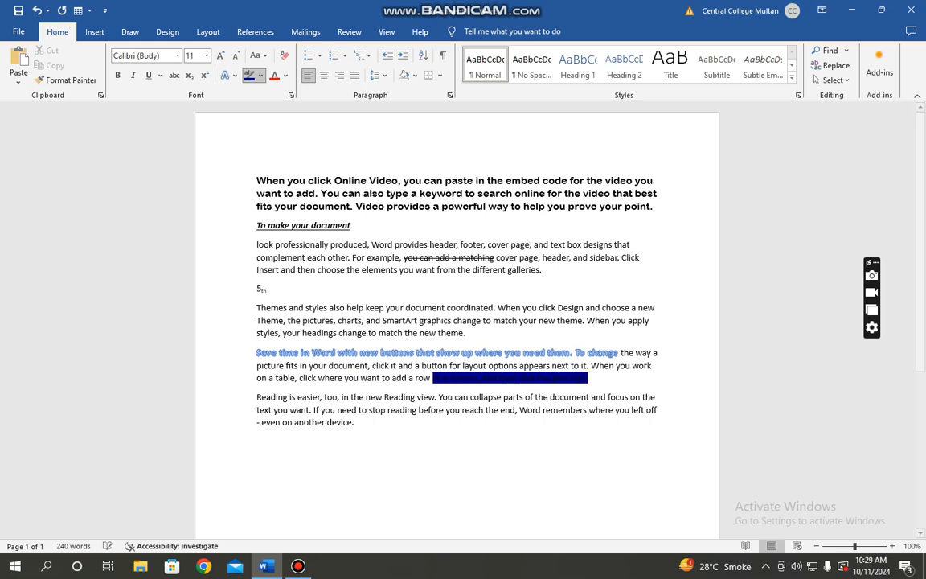
Change the highlight of "or a column, and then click the plus sign." to red
click(261, 75)
click(253, 135)
click(260, 75)
click(282, 175)
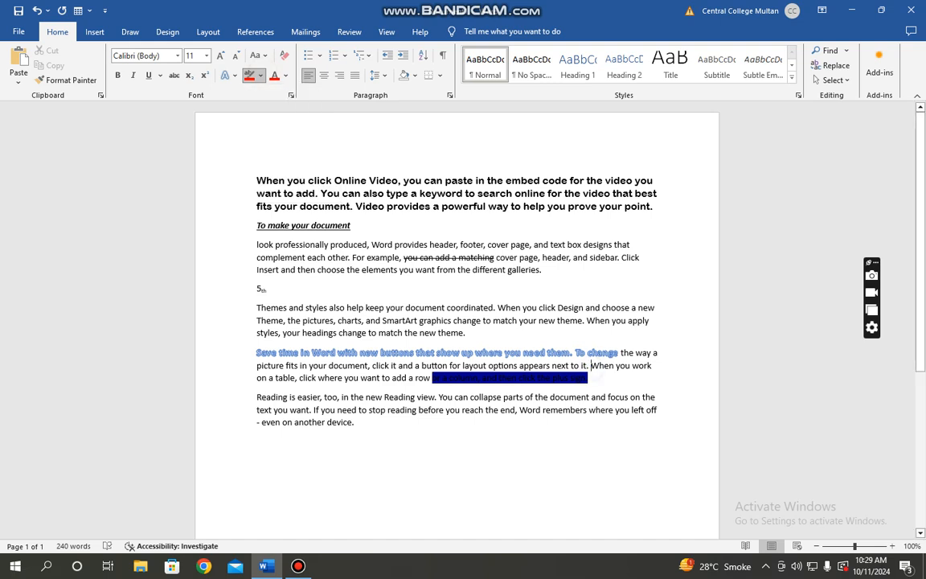
drag(596, 378, 433, 378)
Remove the highlight from "or a column, and then click the plus sign." with the No Color option
click(261, 75)
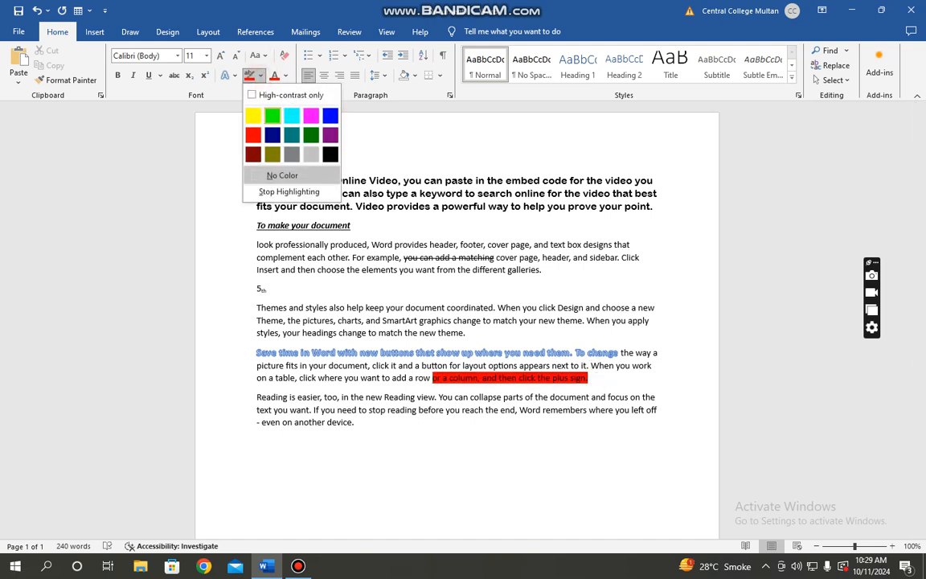
click(264, 172)
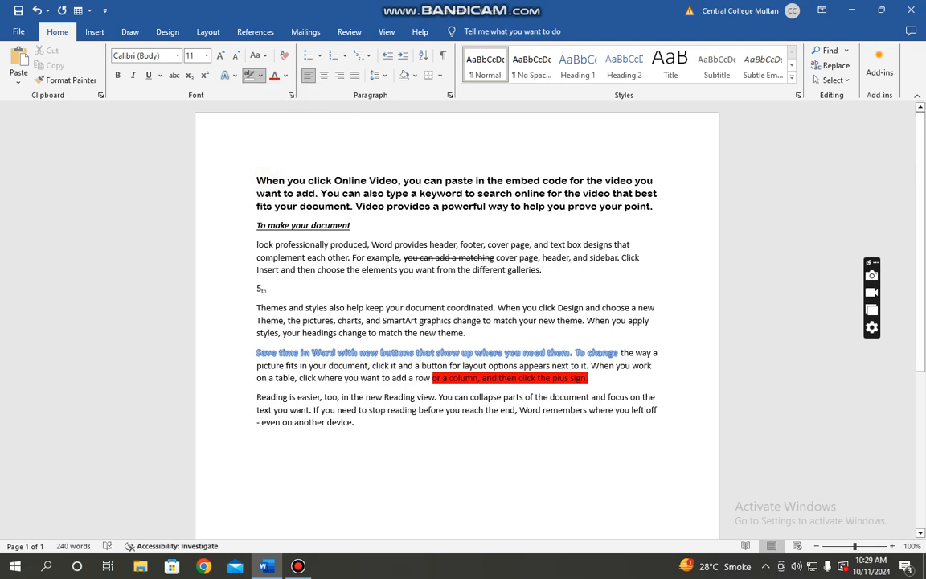
drag(589, 379, 443, 379)
click(432, 378)
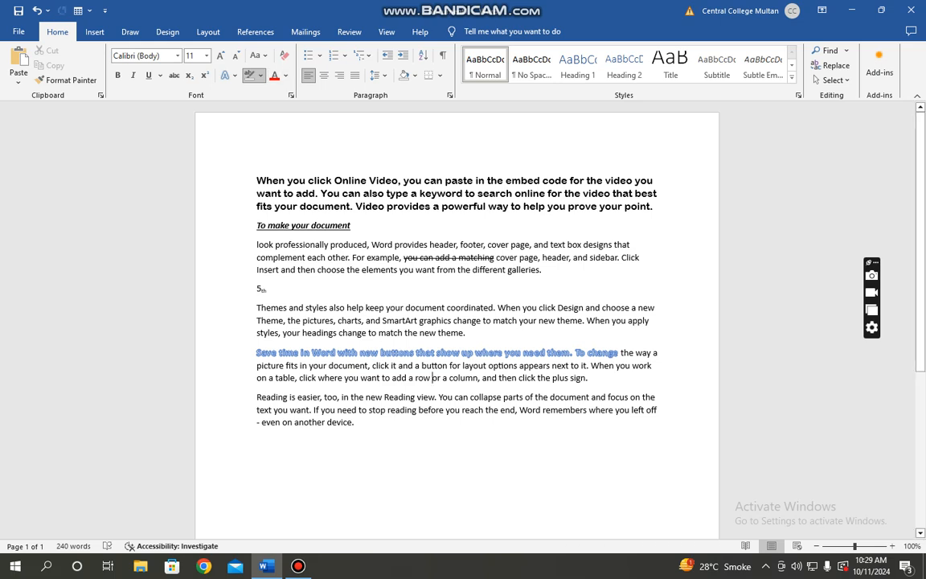
drag(464, 333, 383, 320)
click(383, 320)
drag(465, 335, 365, 320)
click(365, 320)
click(285, 76)
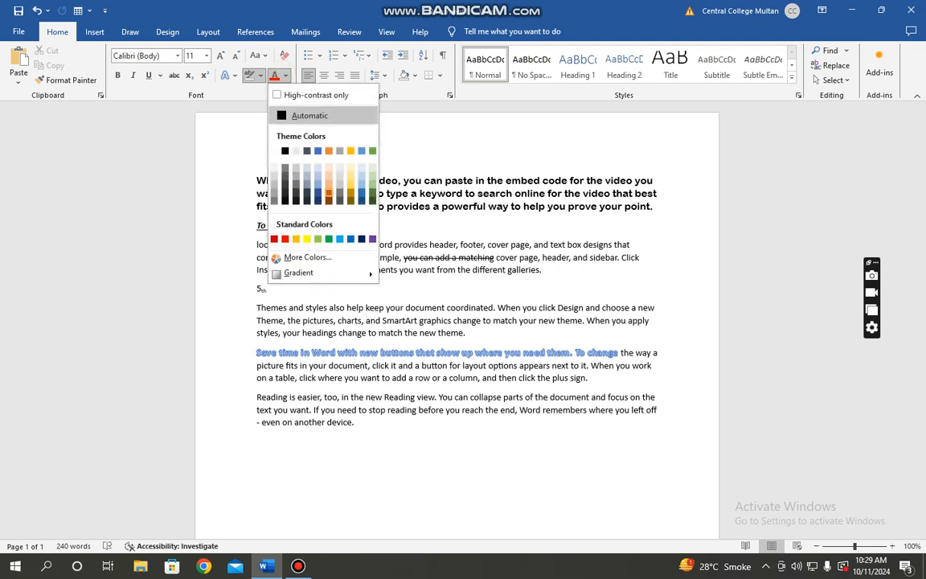
Set the font color of "and SmartArt graphics change to" in the Themes paragraph to the dark blue-gray theme color
click(492, 320)
drag(493, 320, 366, 320)
click(286, 75)
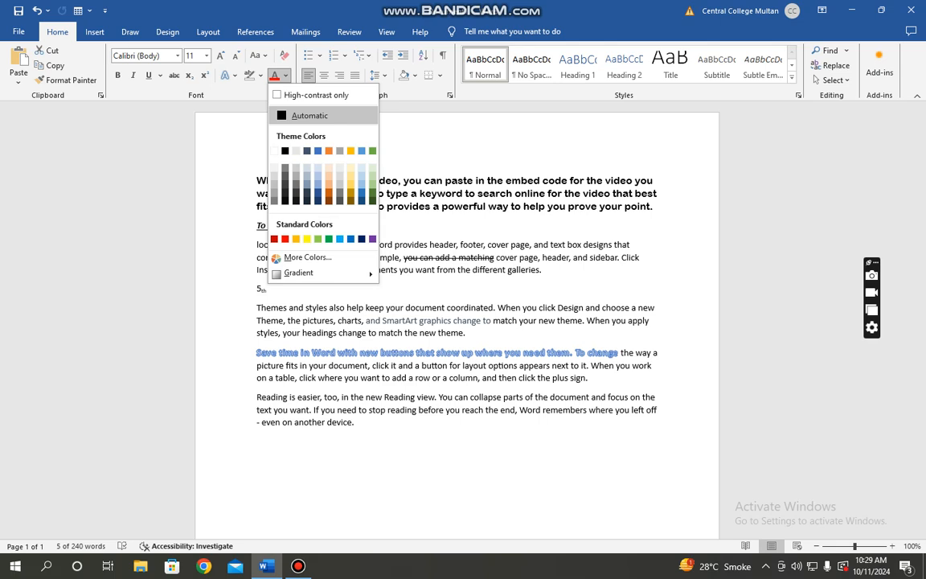
click(306, 151)
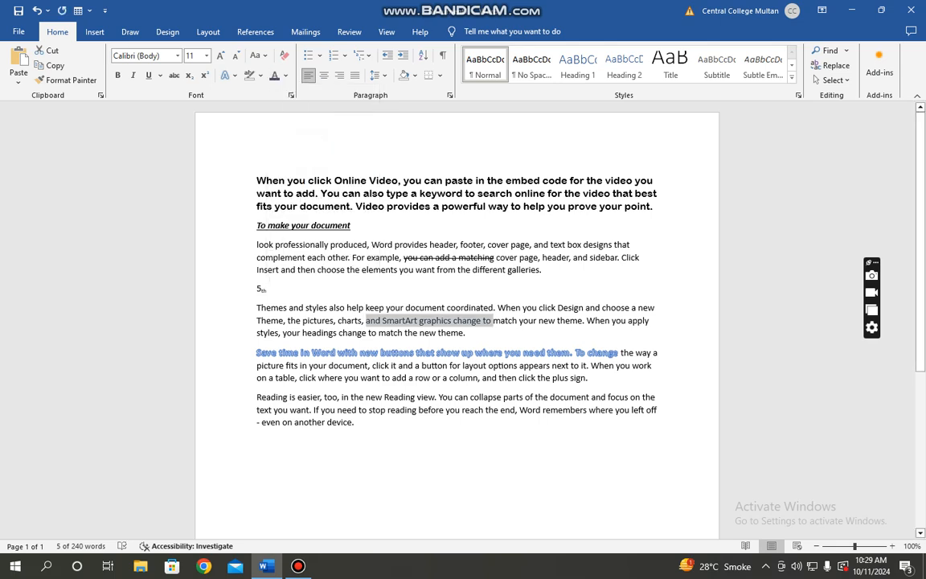